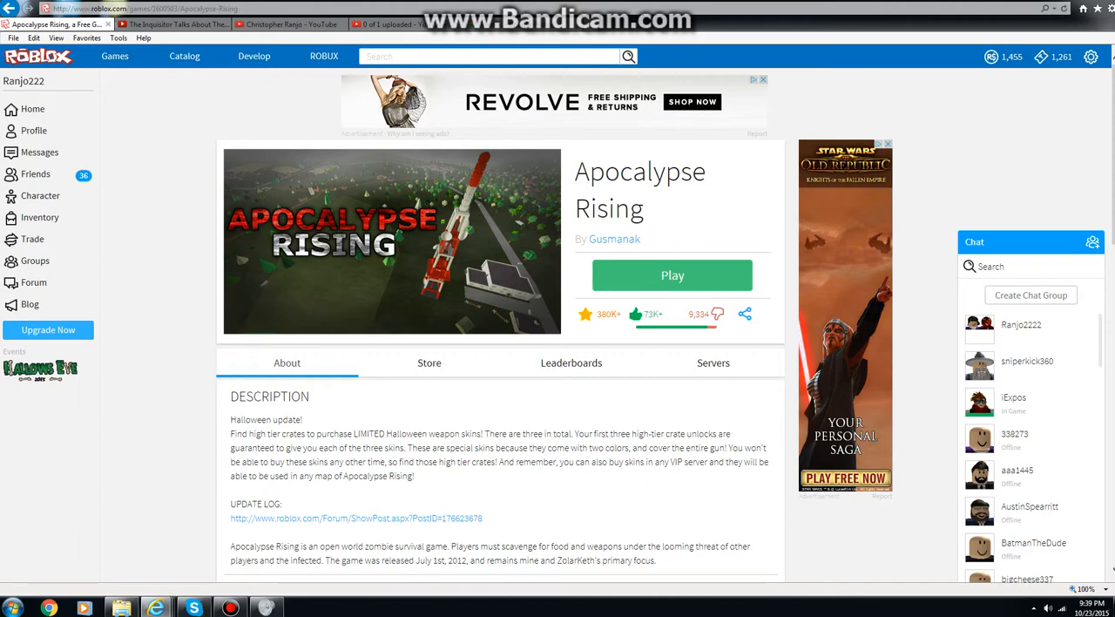
Launch Apocalypse Rising and join a server on the Amend map.
{"action": "left_click", "coordinate": [672, 276]}
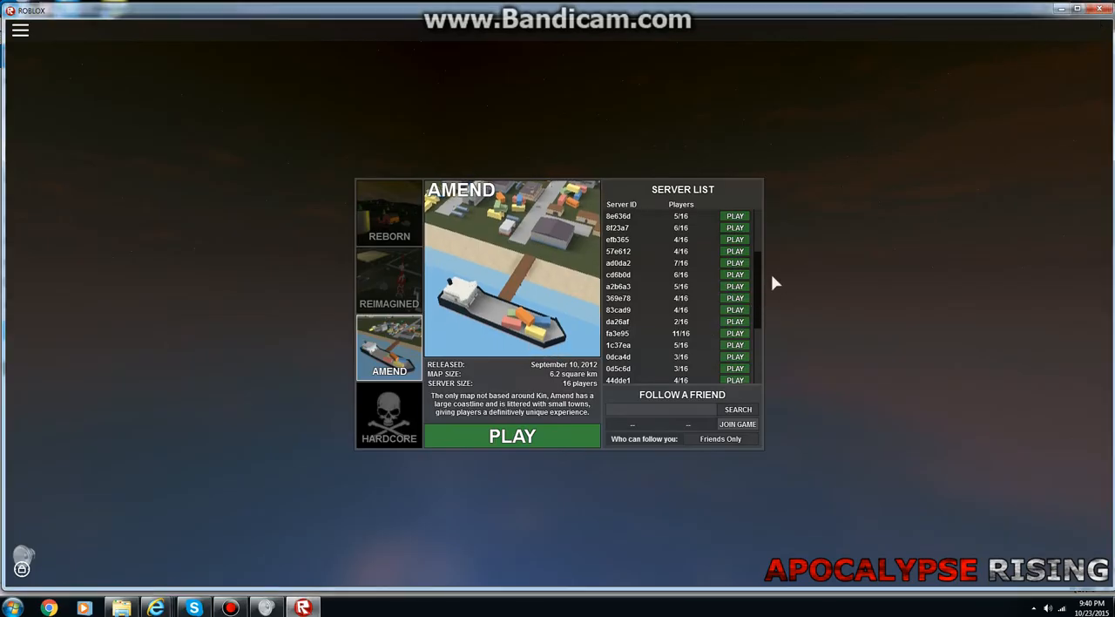
{"action": "scroll", "coordinate": [739, 318], "scroll_direction": "down", "scroll_amount": 3}
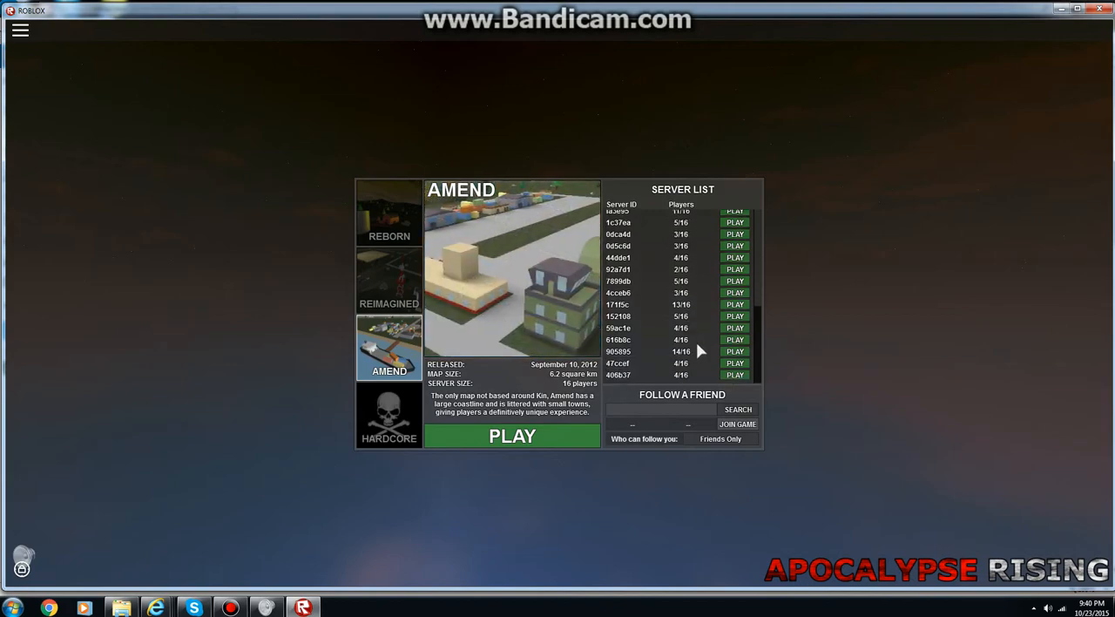
{"action": "left_click", "coordinate": [735, 269]}
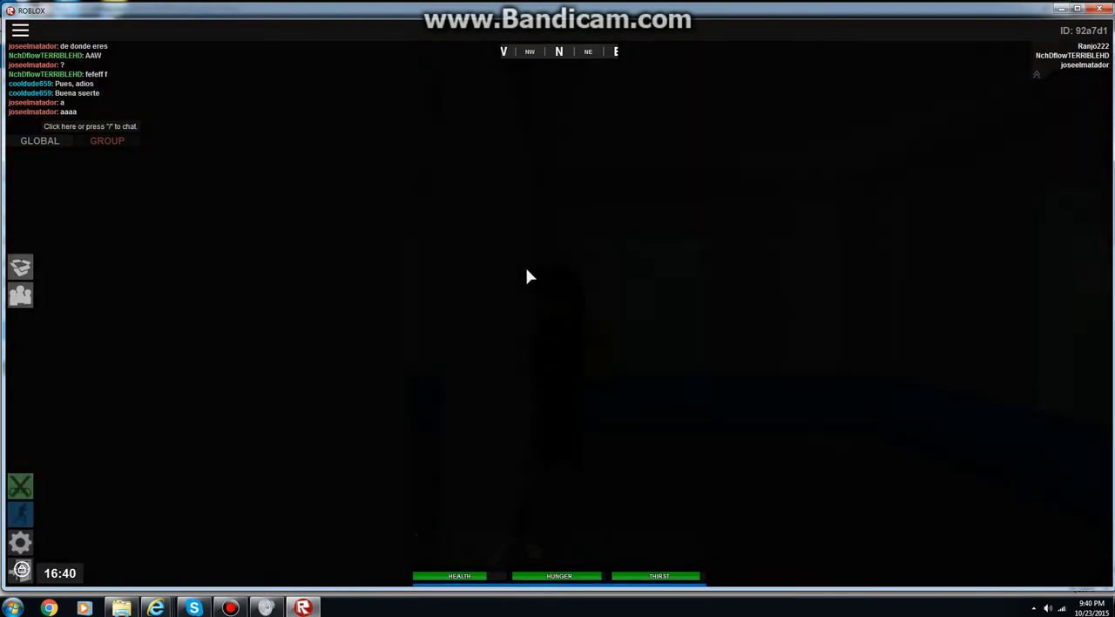
Equip the AK-104, walk the streets to the row of yellow houses and search one.
{"action": "key", "text": "2"}
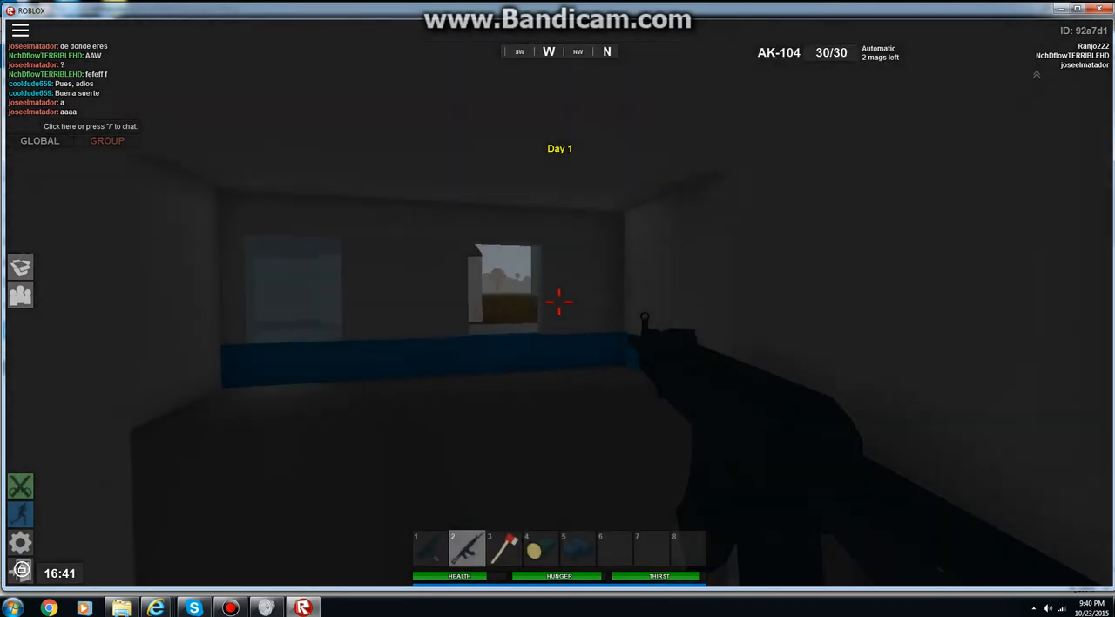
{"action": "key", "text": "w"}
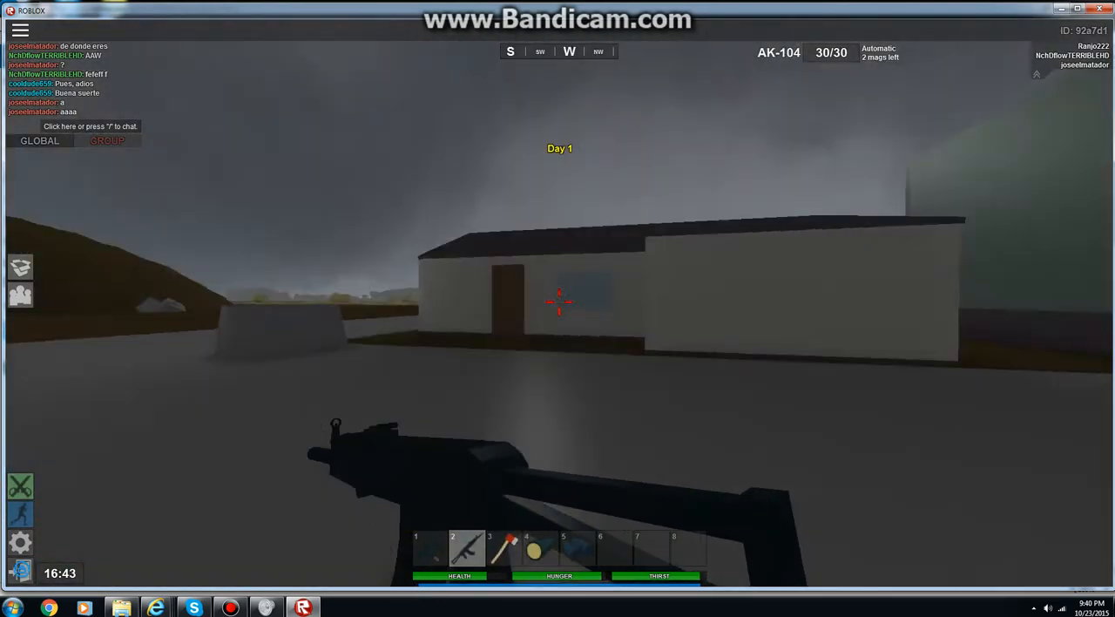
{"action": "key", "text": "w"}
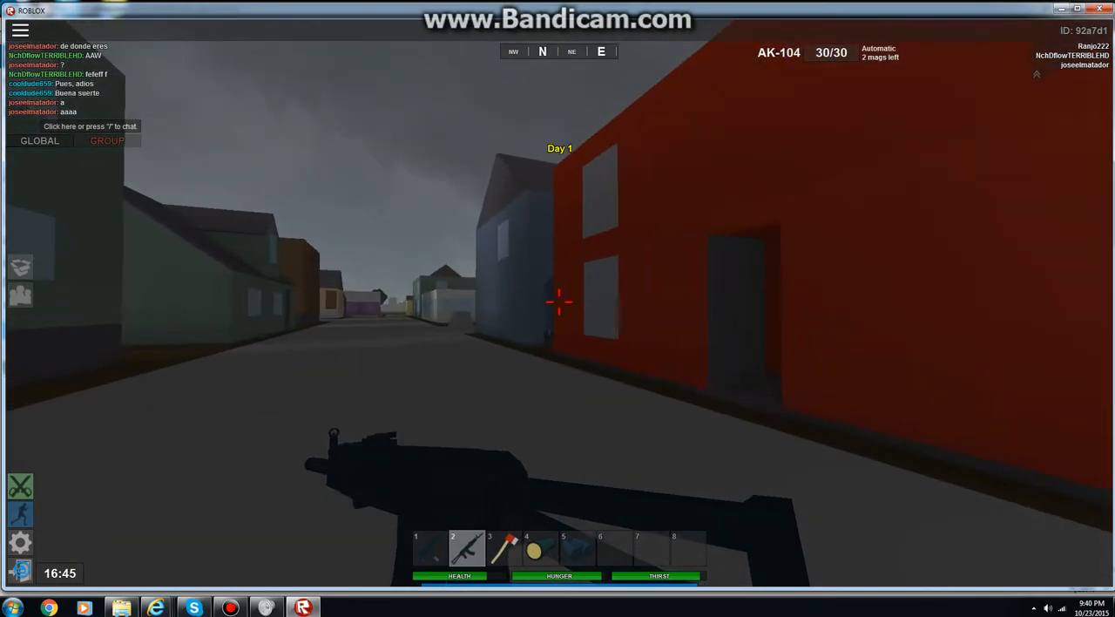
{"action": "key", "text": "w"}
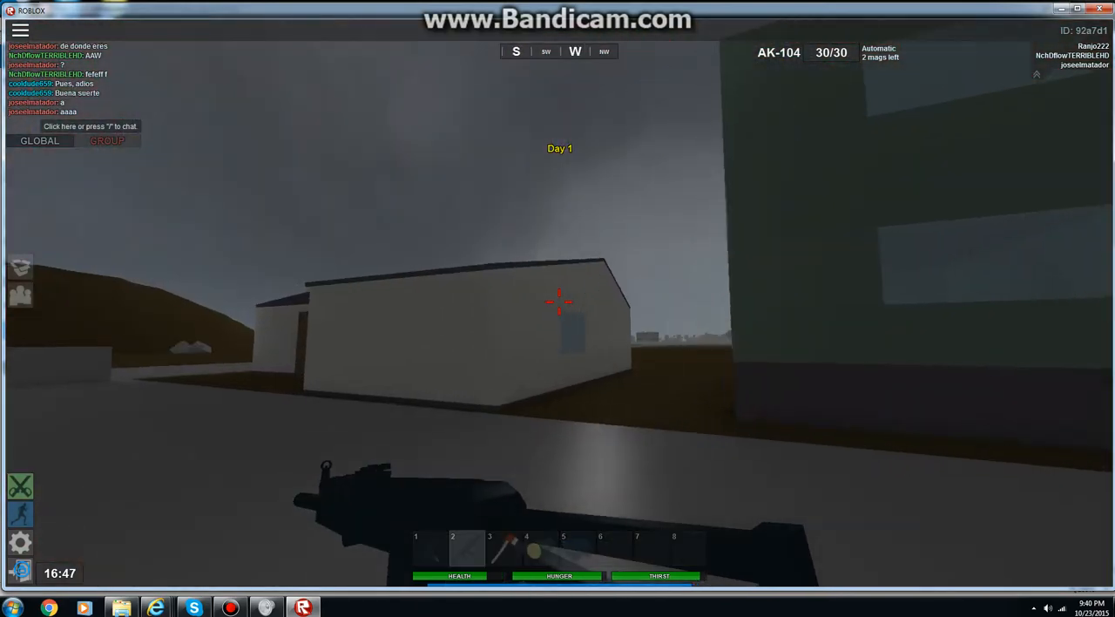
{"action": "key", "text": "w"}
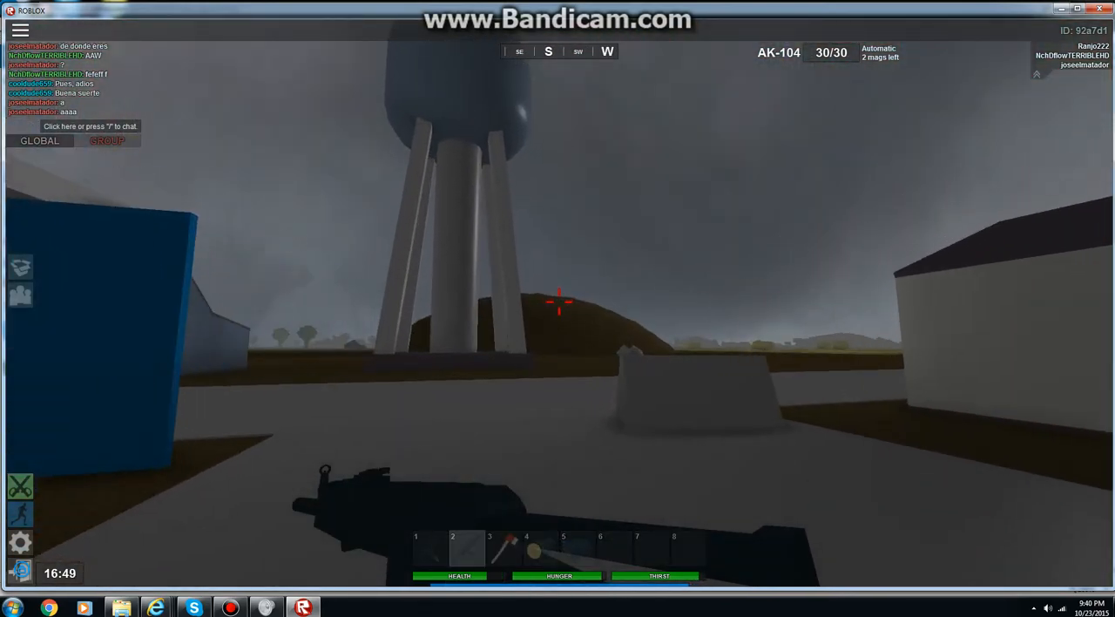
{"action": "key", "text": "w"}
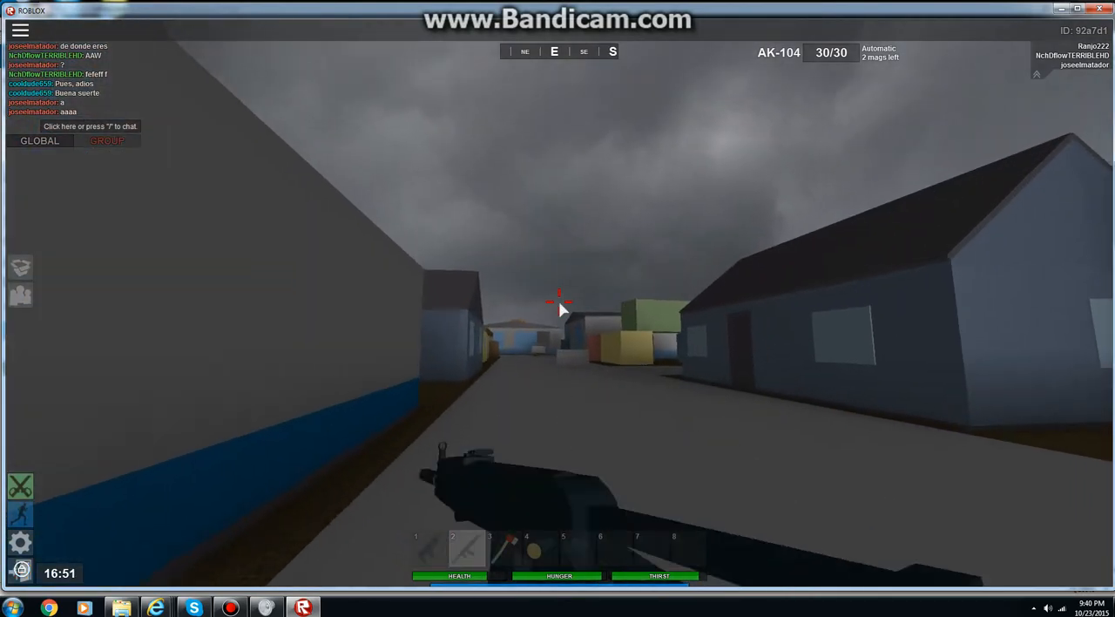
{"action": "key", "text": "w"}
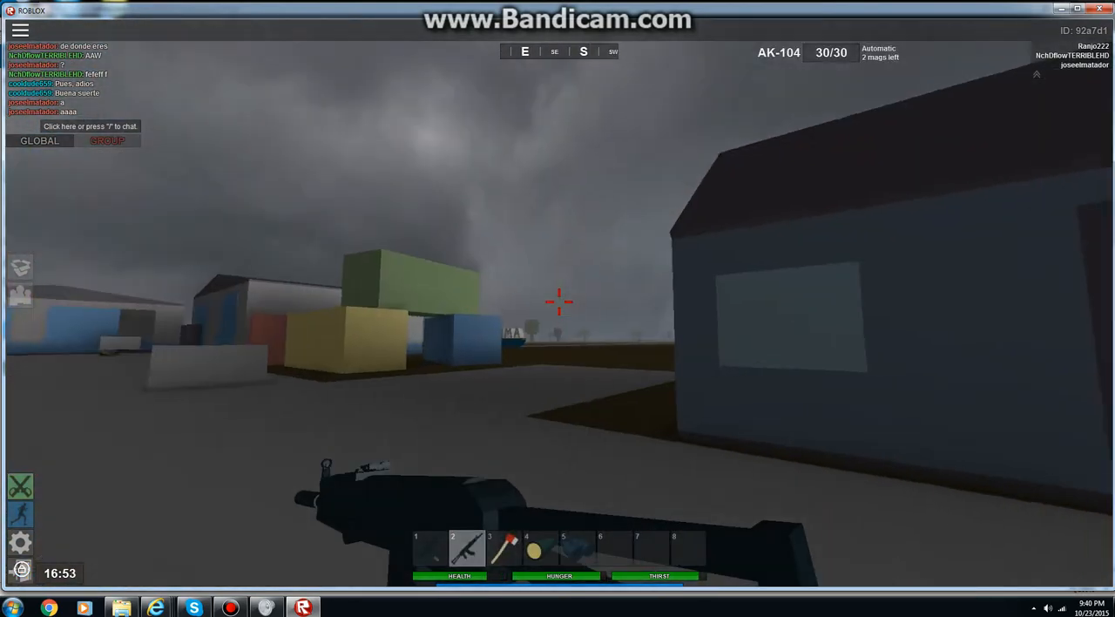
{"action": "key", "text": "w"}
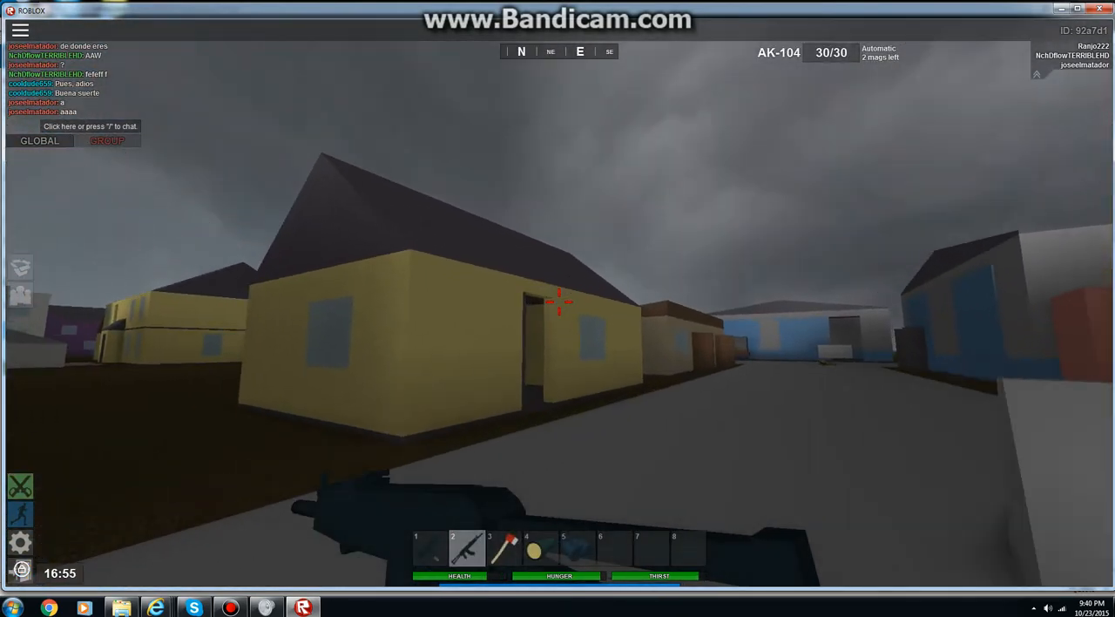
{"action": "key", "text": "w"}
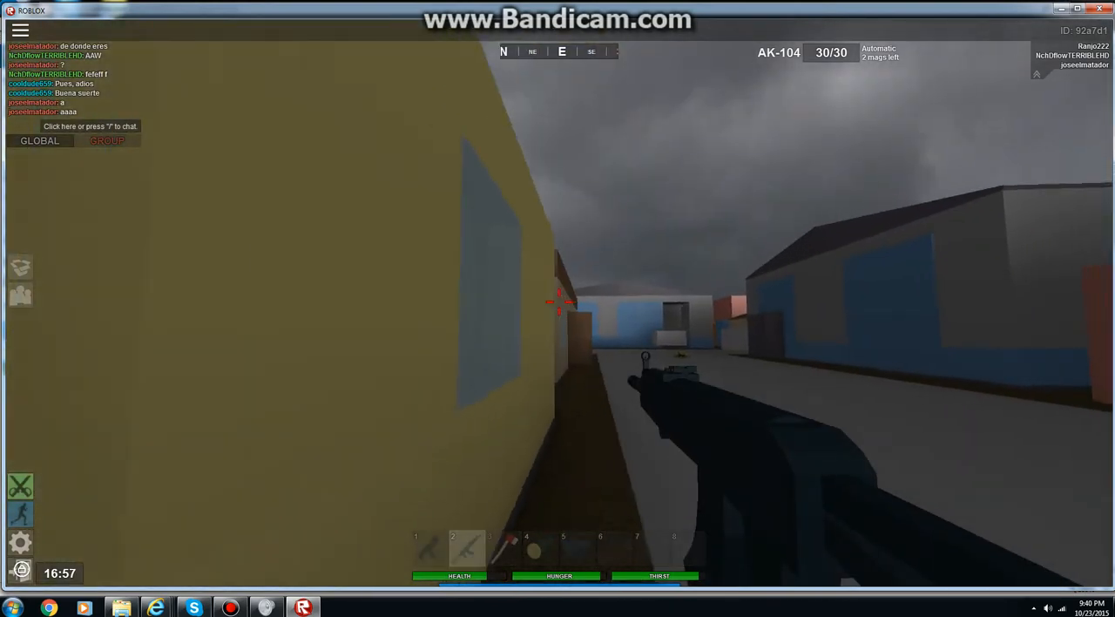
{"action": "key", "text": "w"}
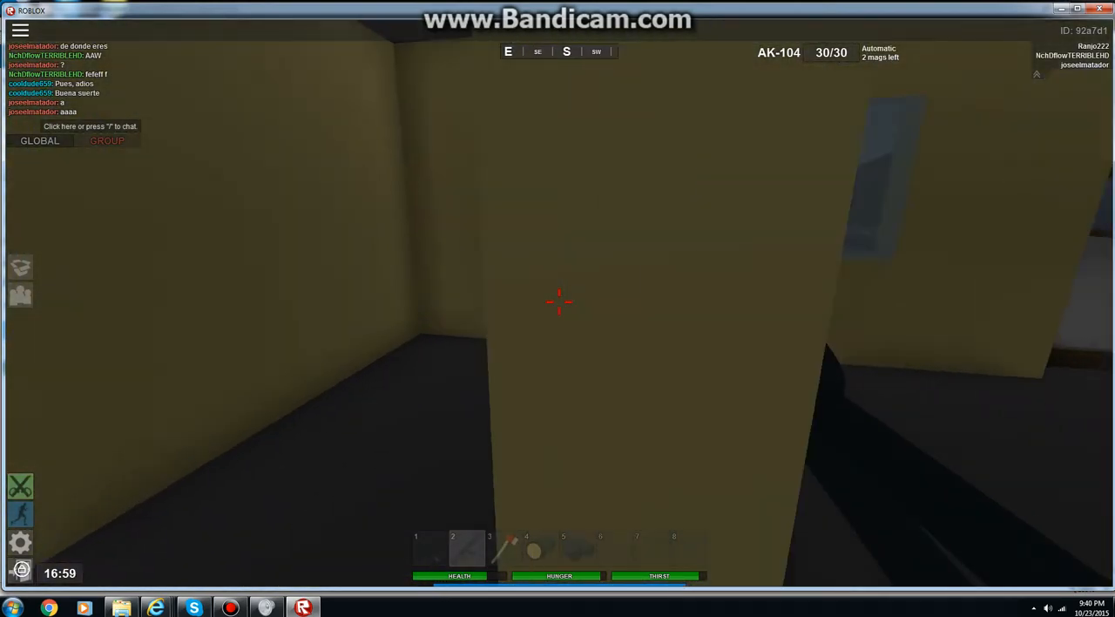
{"action": "key", "text": "w"}
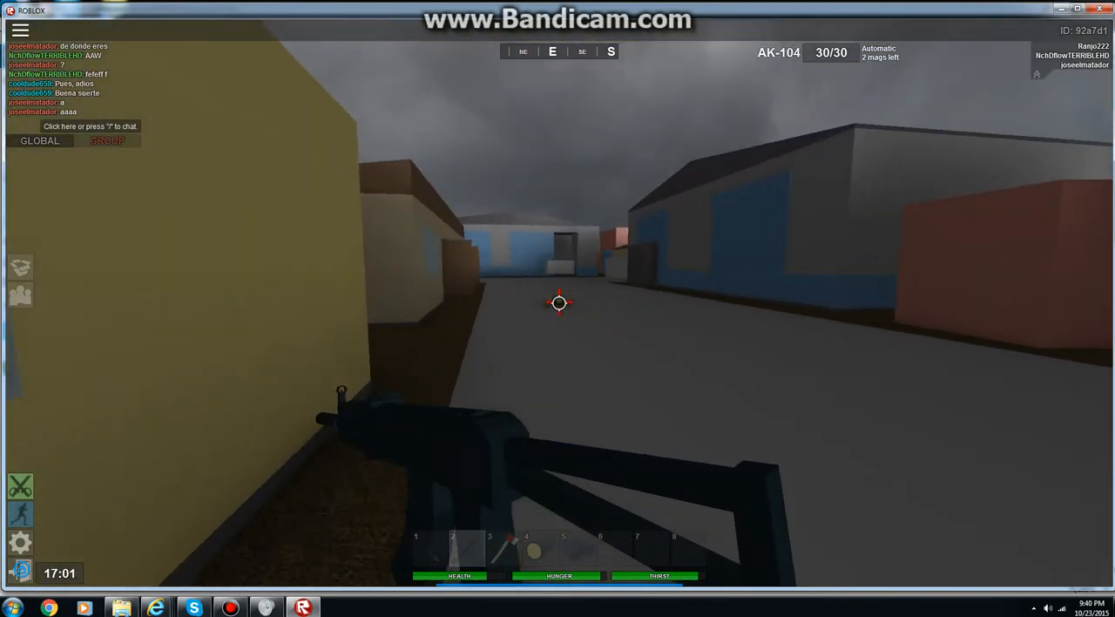
Continue down the street, search the dark building's rooms and head north.
{"action": "key", "text": "w"}
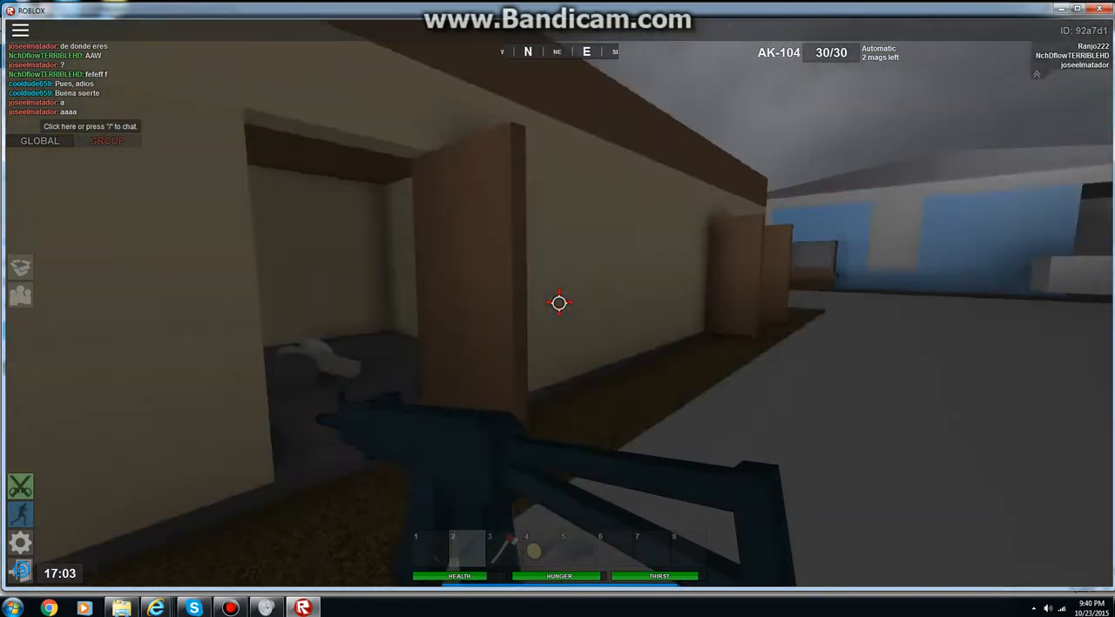
{"action": "key", "text": "w"}
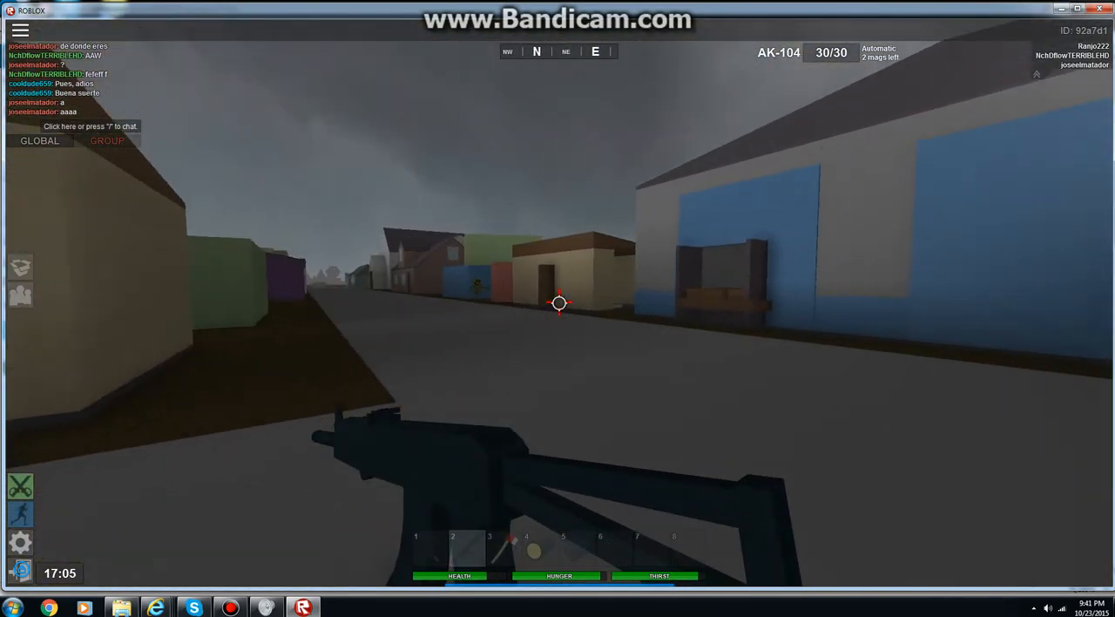
{"action": "key", "text": "w"}
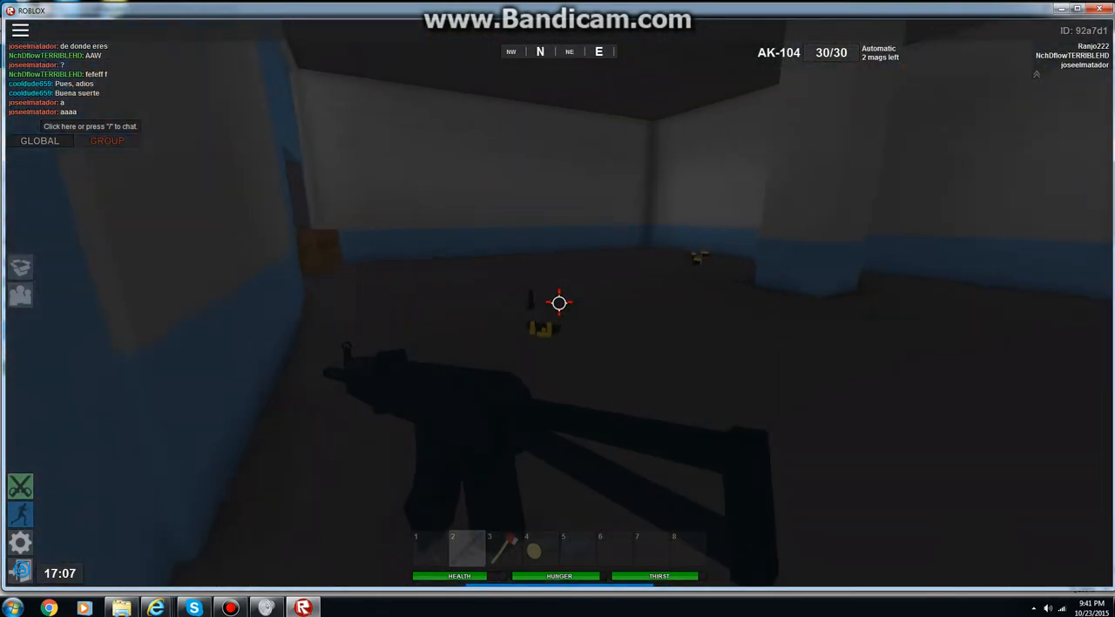
{"action": "key", "text": "w"}
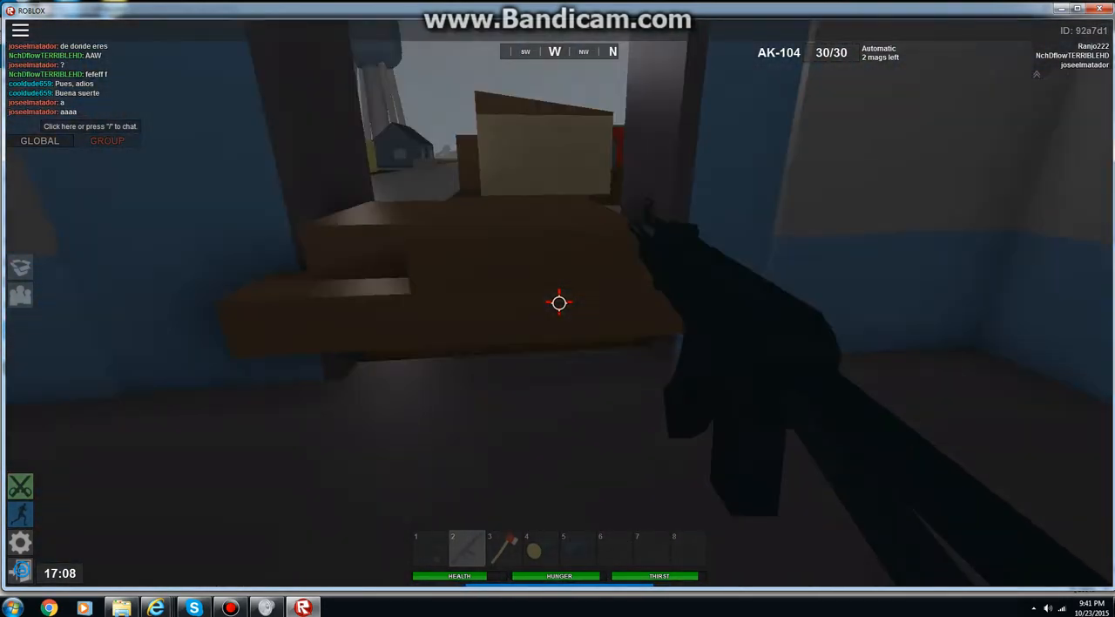
{"action": "key", "text": "w"}
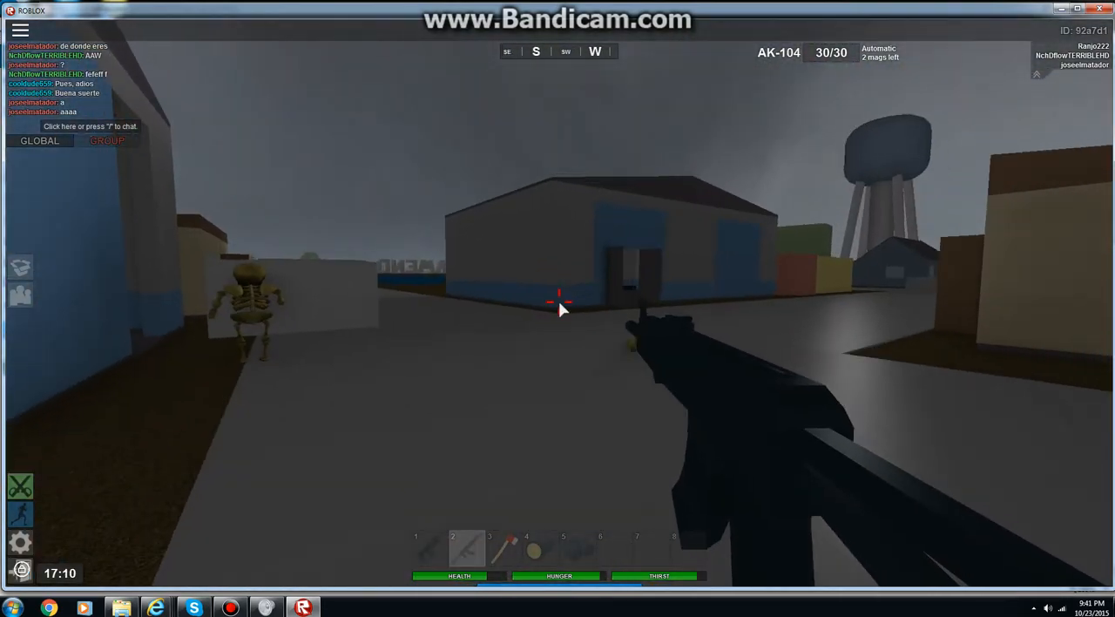
{"action": "key", "text": "w"}
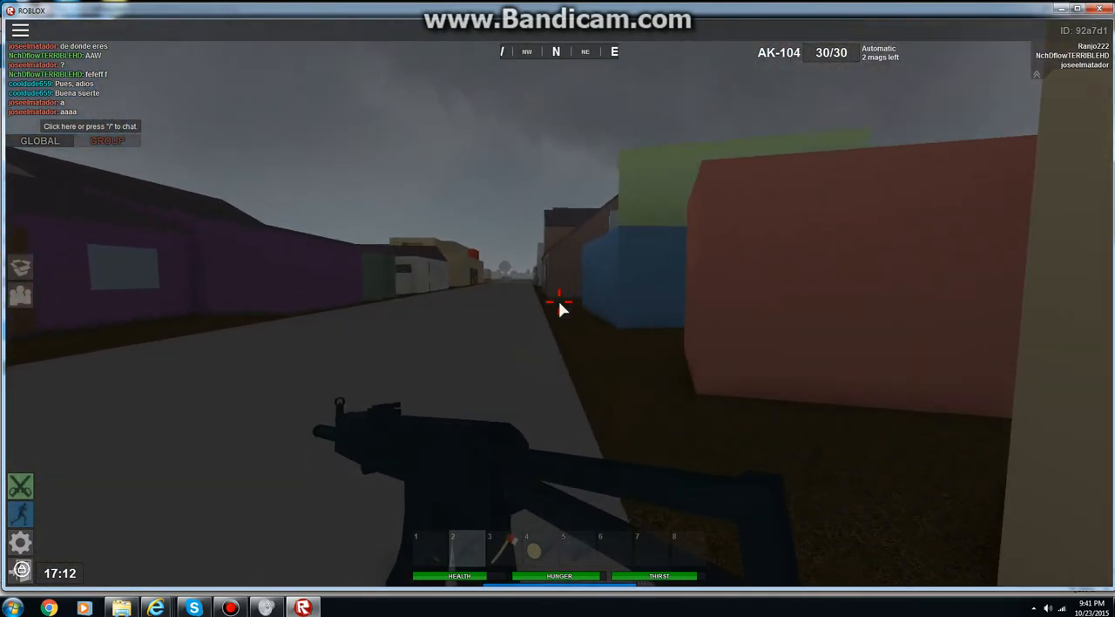
{"action": "key", "text": "w"}
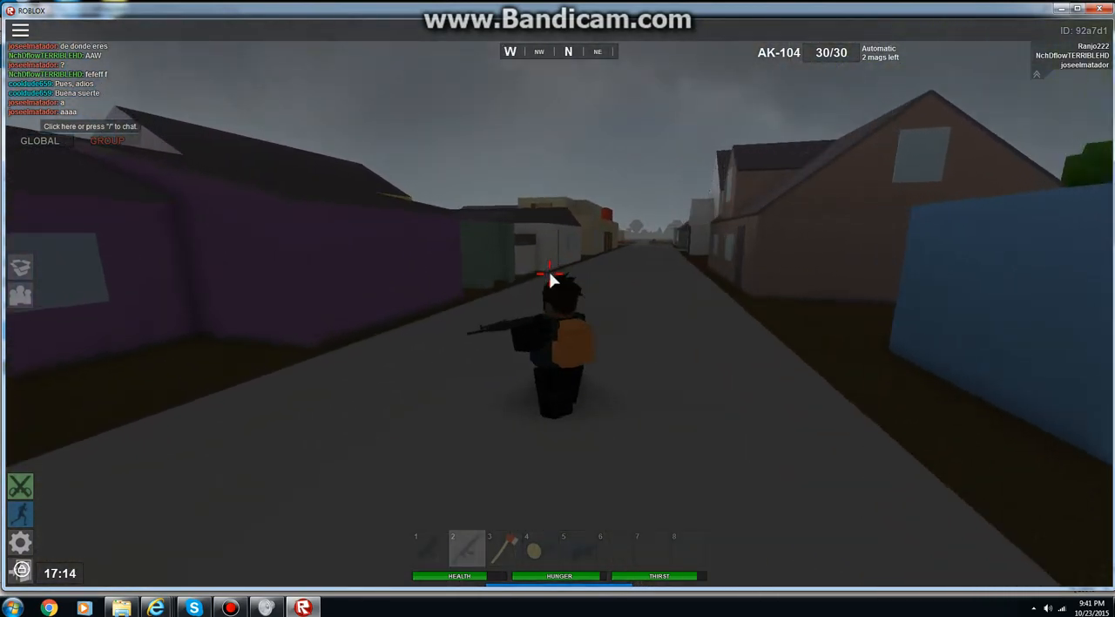
Switch between axe and AK-104, ending with the axe as a zombie approaches.
{"action": "key", "text": "3"}
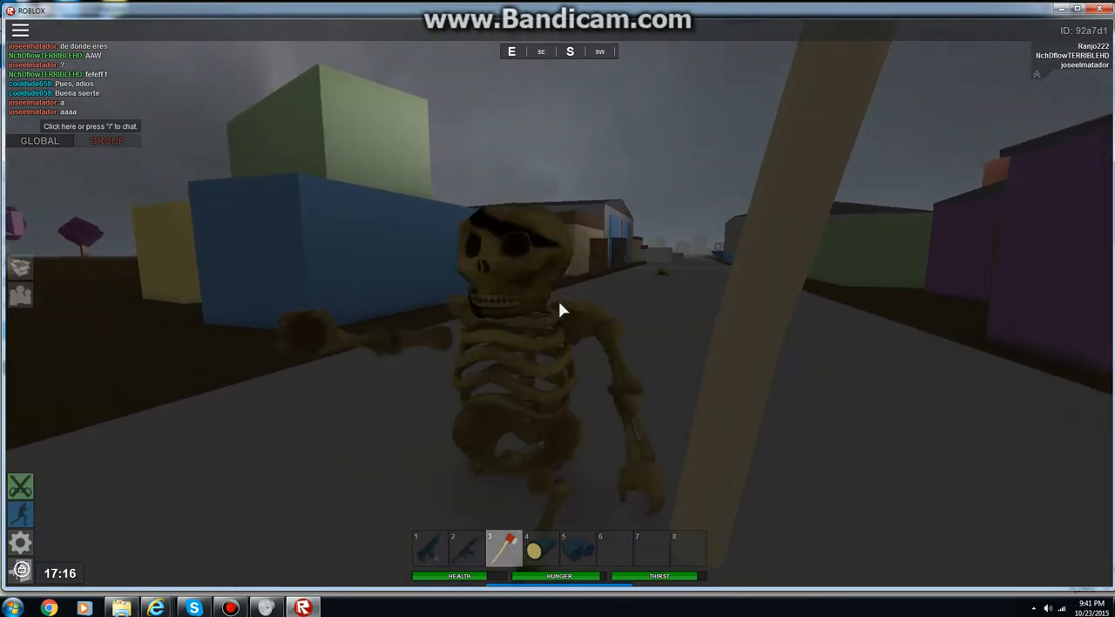
{"action": "key", "text": "2"}
{"action": "key", "text": "w"}
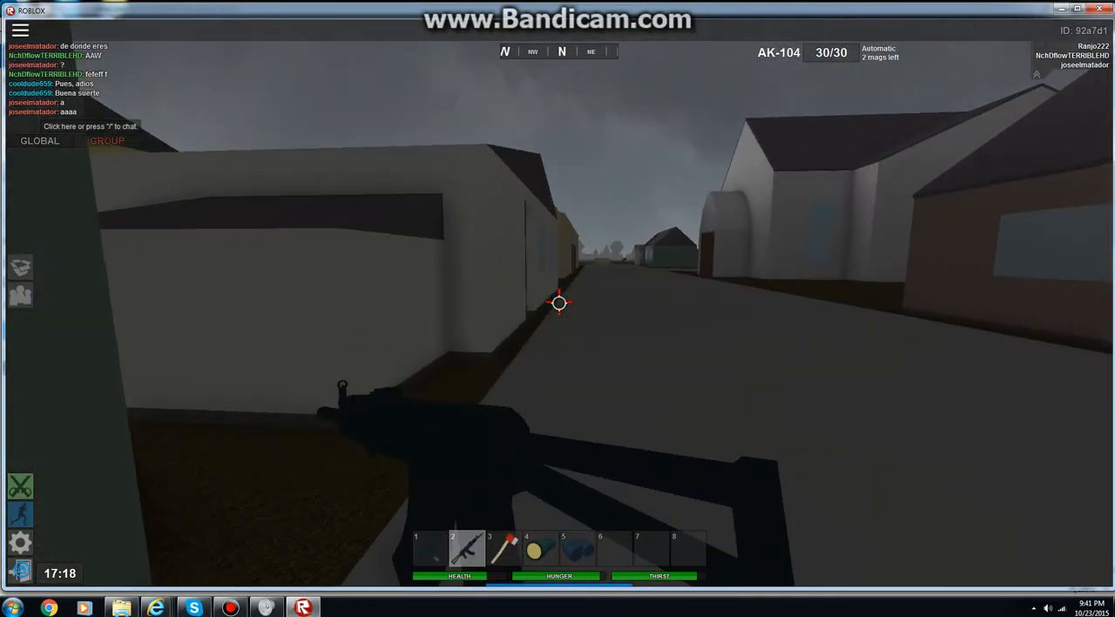
{"action": "key", "text": "w"}
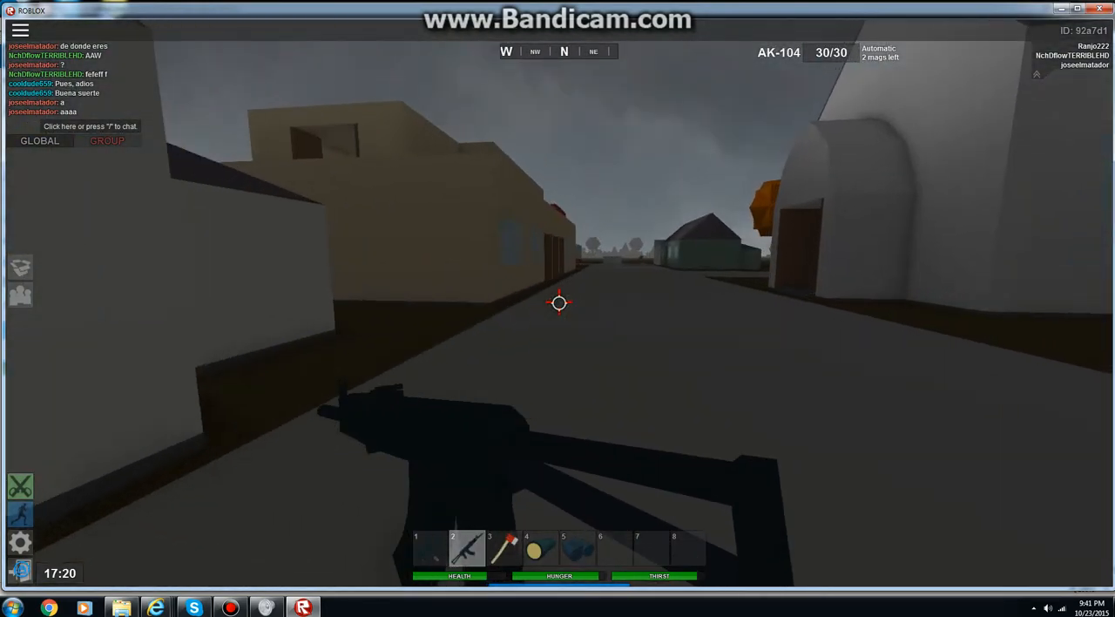
{"action": "key", "text": "w"}
{"action": "key", "text": "3"}
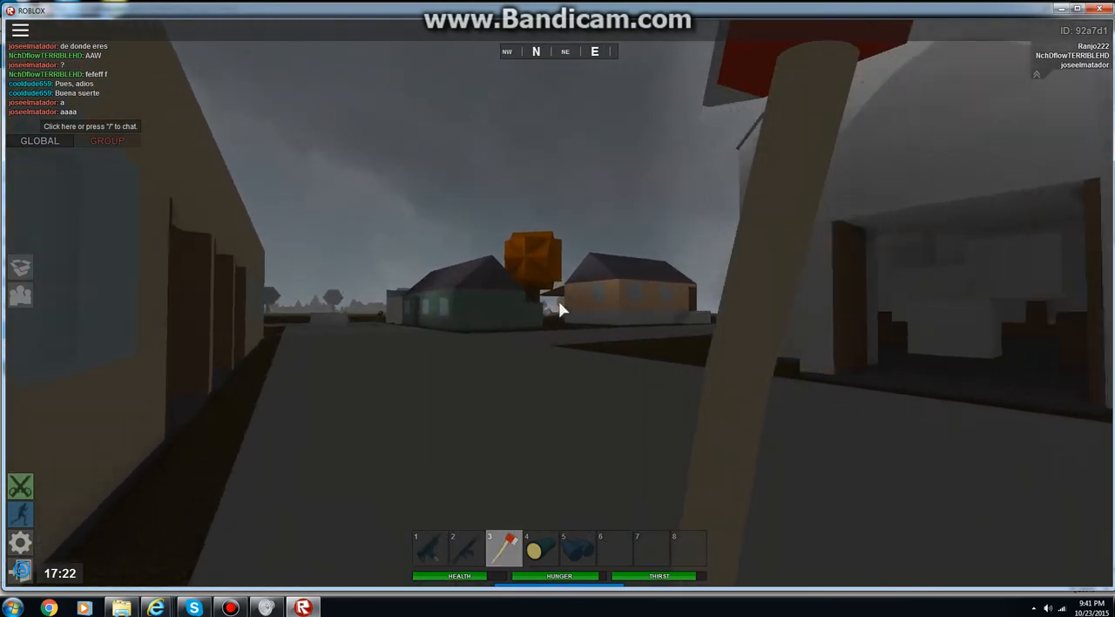
{"action": "key", "text": "w"}
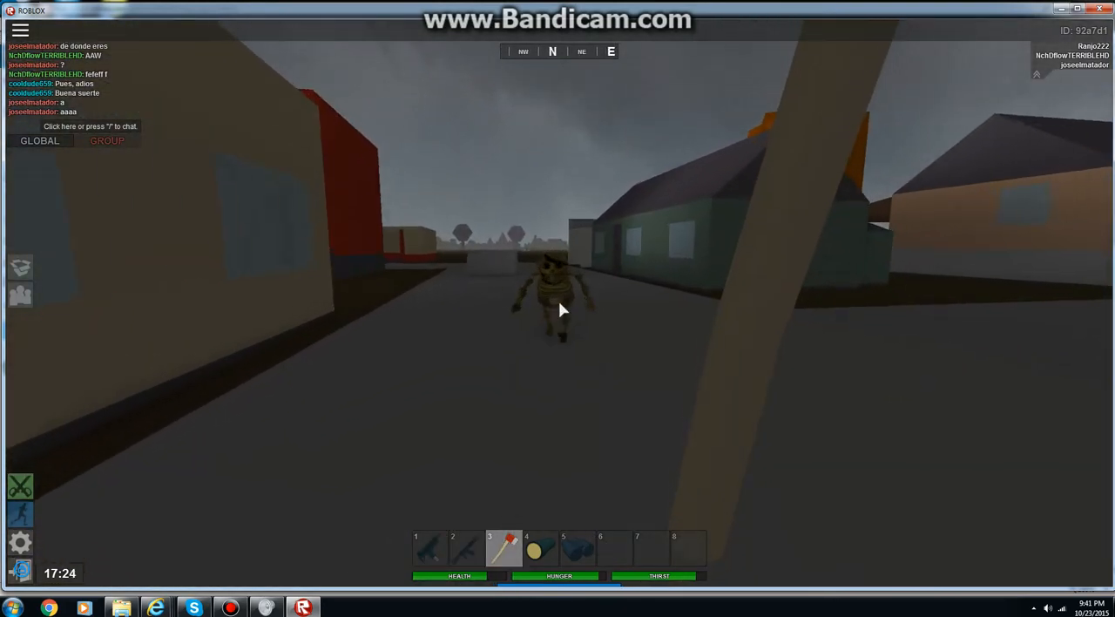
Attack the zombie with the axe, then search the room and draw the AK-104.
{"action": "left_click", "coordinate": [558, 309]}
{"action": "key", "text": "2"}
{"action": "key", "text": "w"}
{"action": "key", "text": "w"}
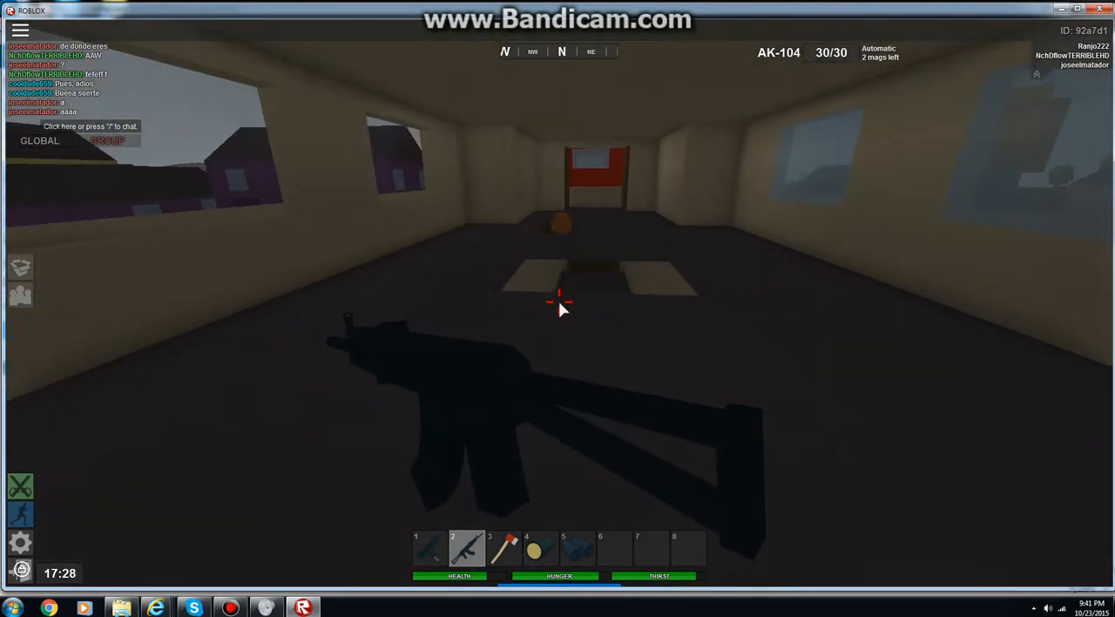
{"action": "key", "text": "3"}
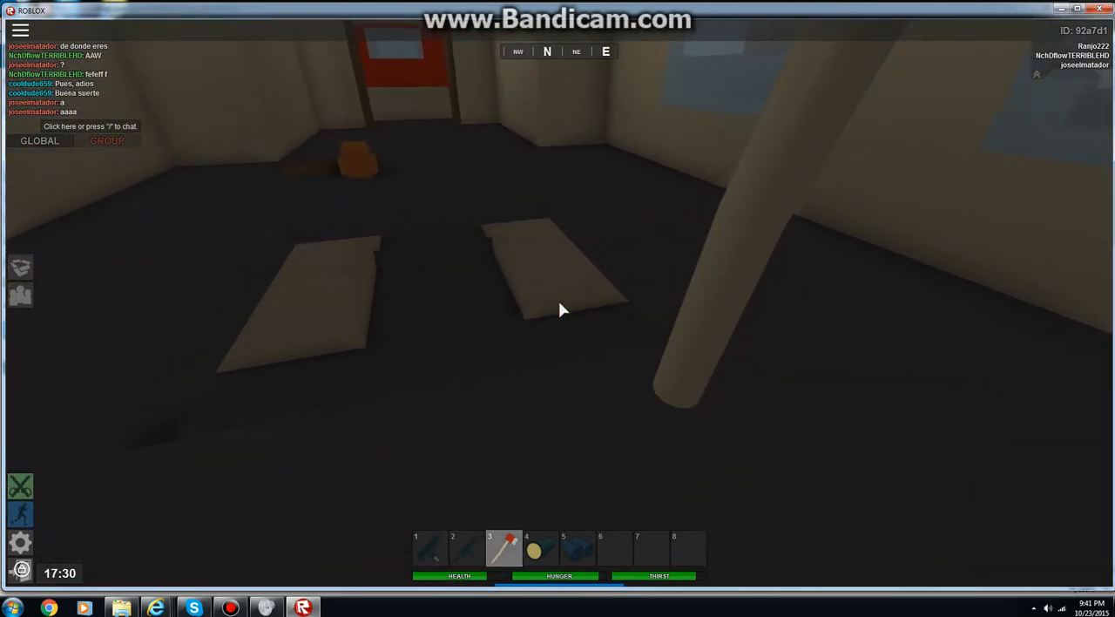
{"action": "key", "text": "w"}
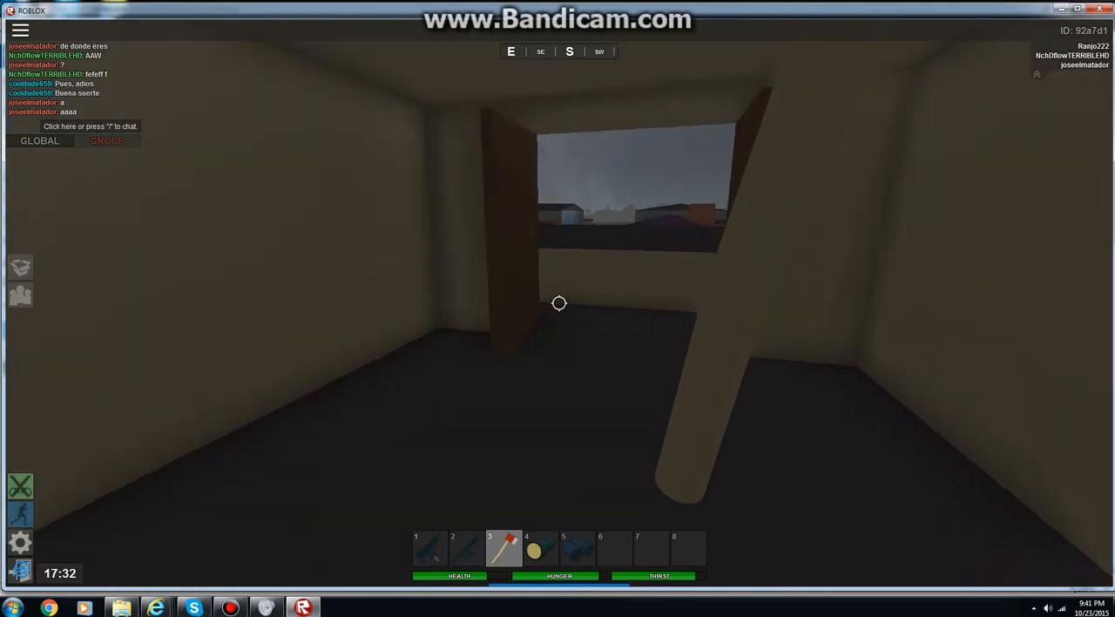
{"action": "key", "text": "w"}
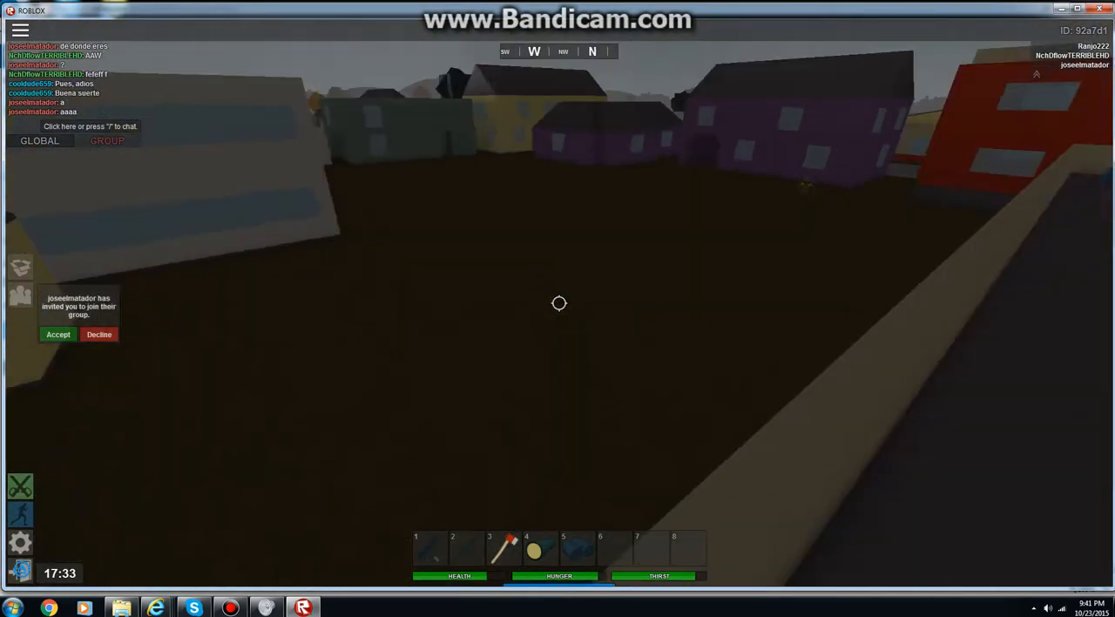
{"action": "key", "text": "2"}
Walk past the yellow house to the hospital, briefly switching to melee for a zombie.
{"action": "key", "text": "w"}
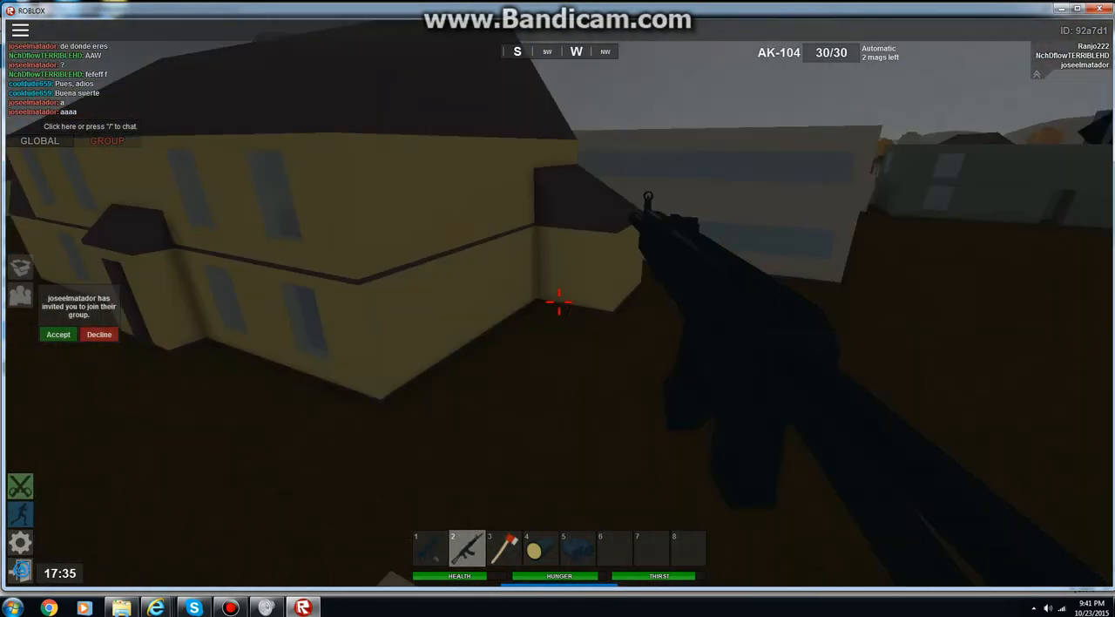
{"action": "key", "text": "w"}
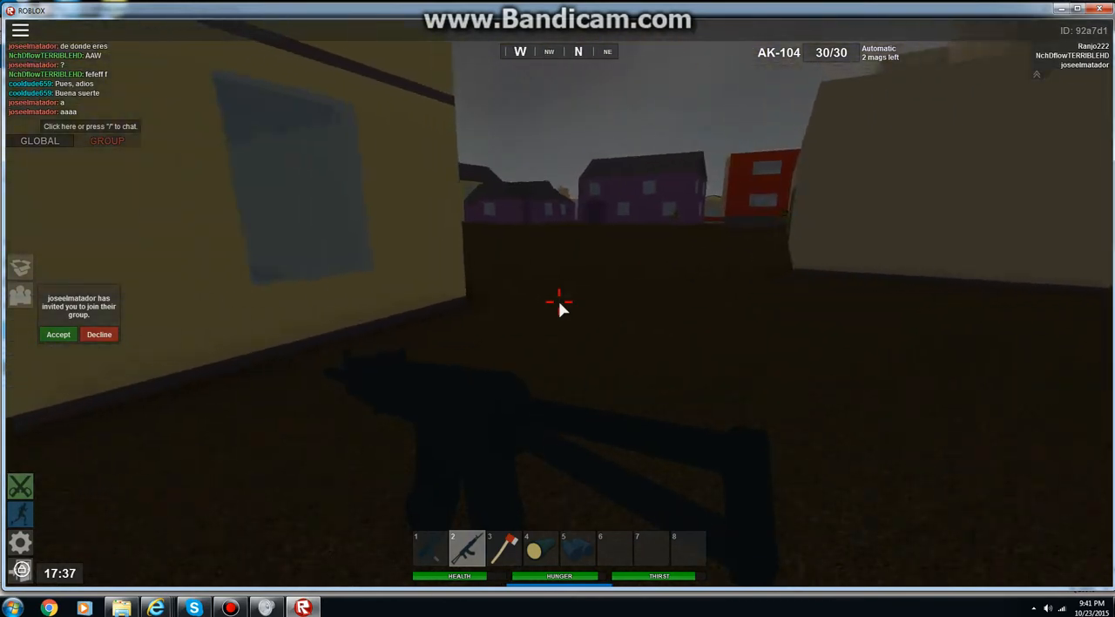
{"action": "key", "text": "w"}
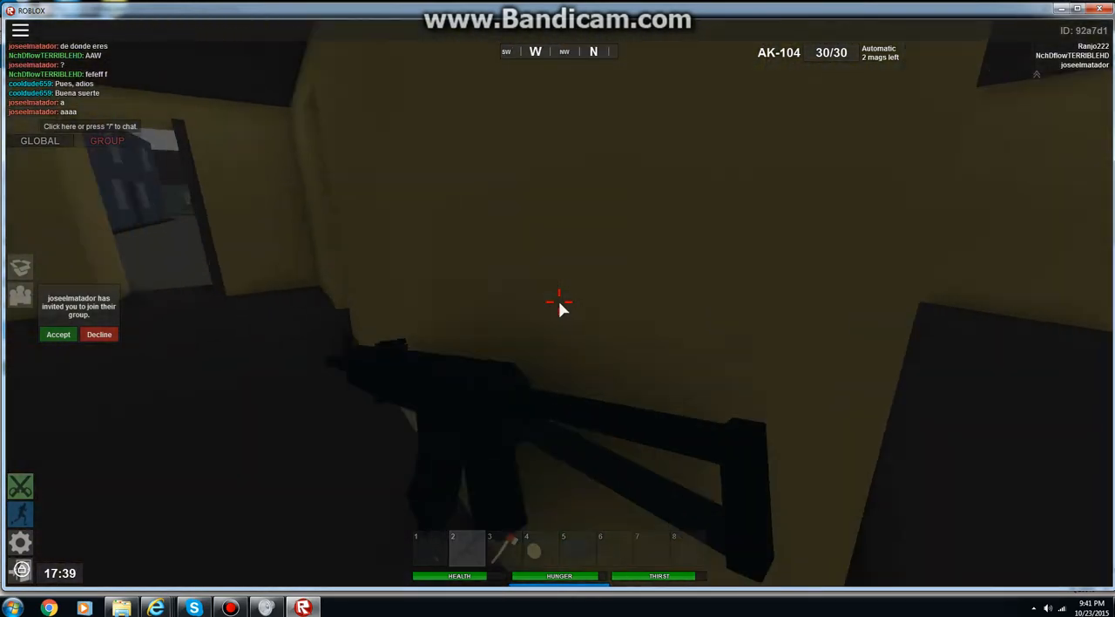
{"action": "key", "text": "w"}
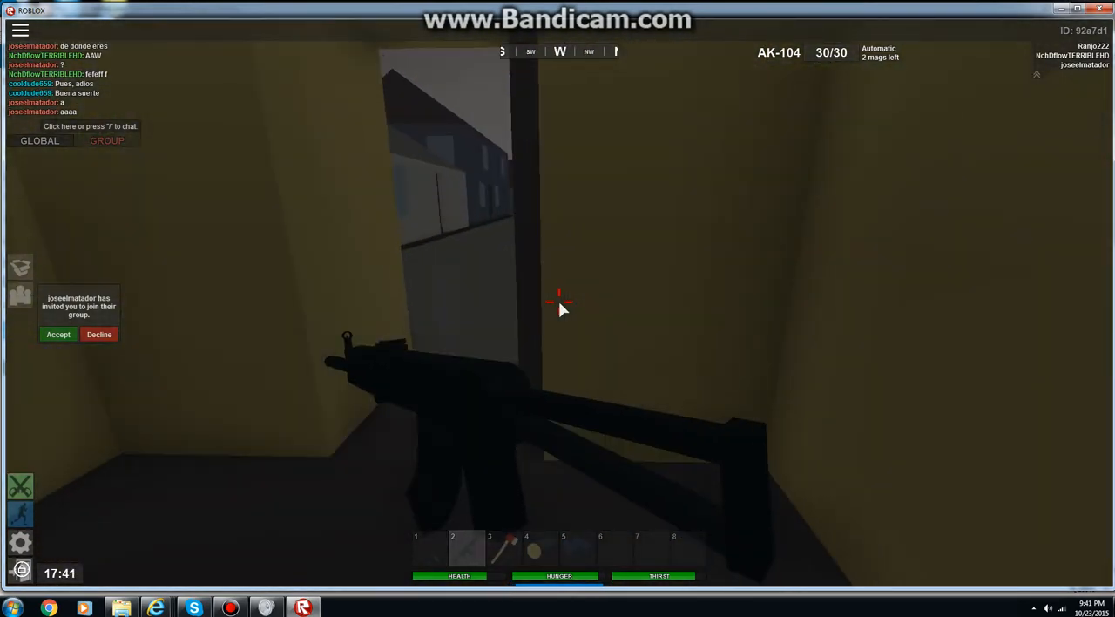
{"action": "key", "text": "w"}
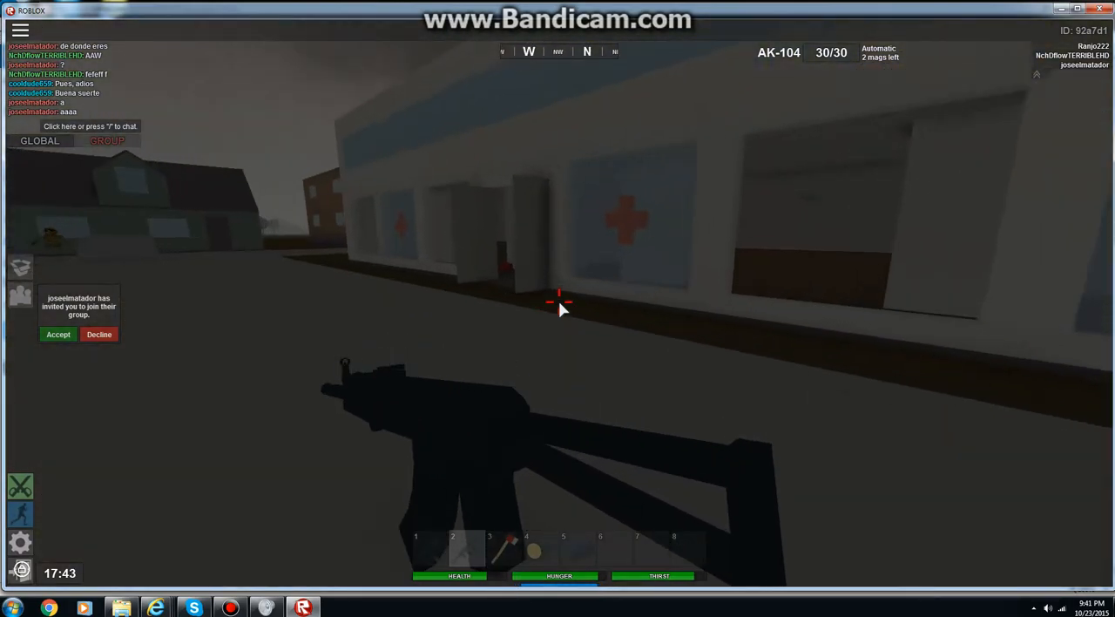
{"action": "key", "text": "3"}
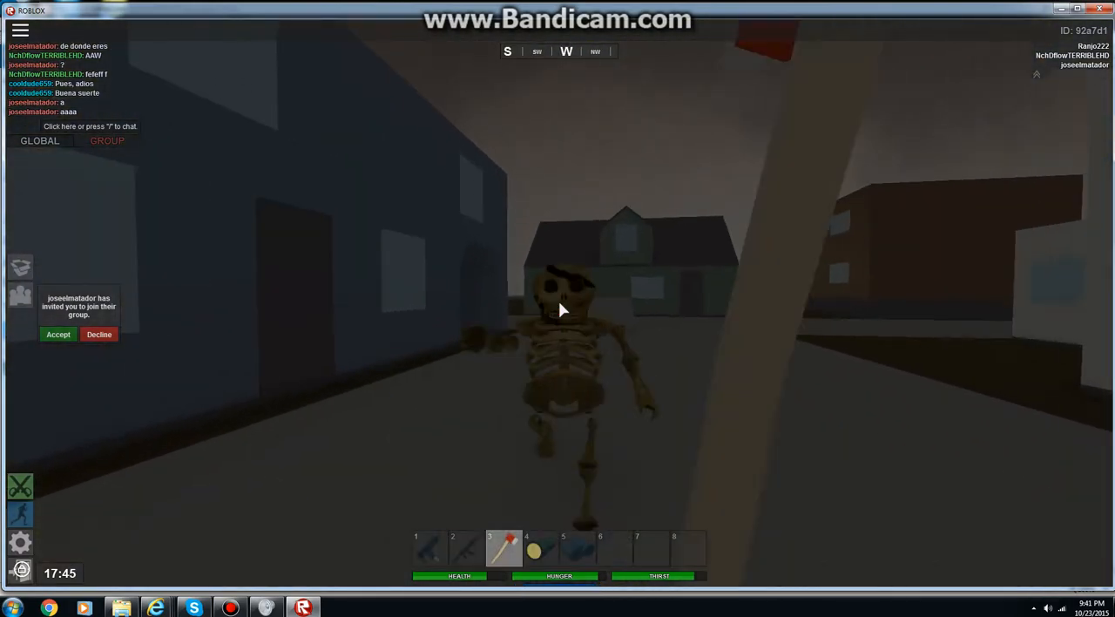
{"action": "key", "text": "w"}
{"action": "key", "text": "2"}
{"action": "key", "text": "w"}
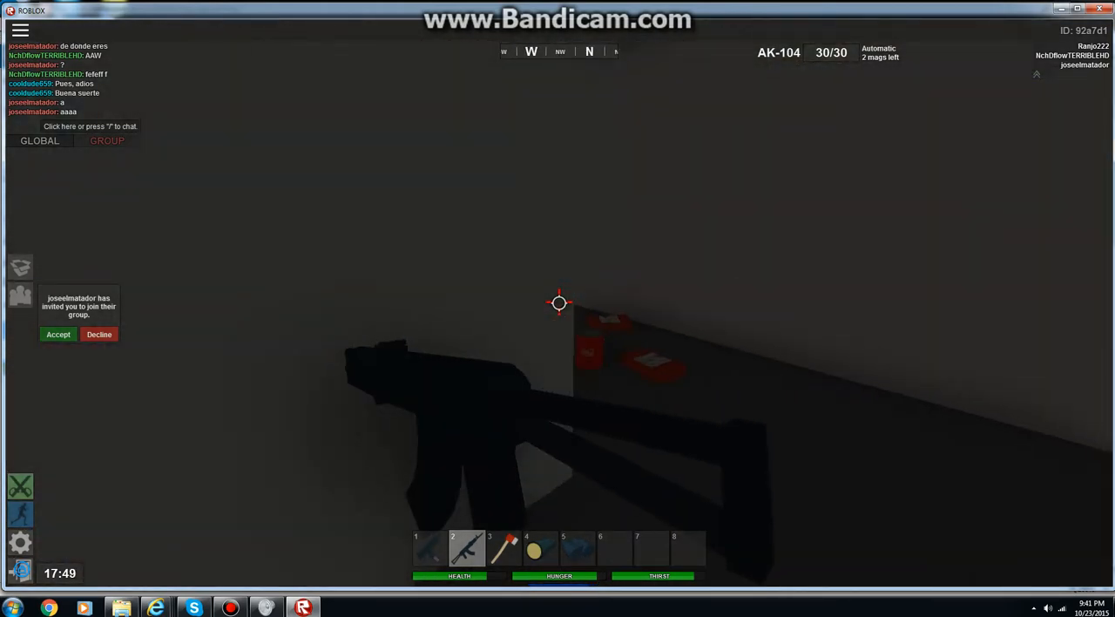
Pick up the blood bags and supplies from the hospital floor into the inventory, AK-104 drawn.
{"action": "key", "text": "Tab"}
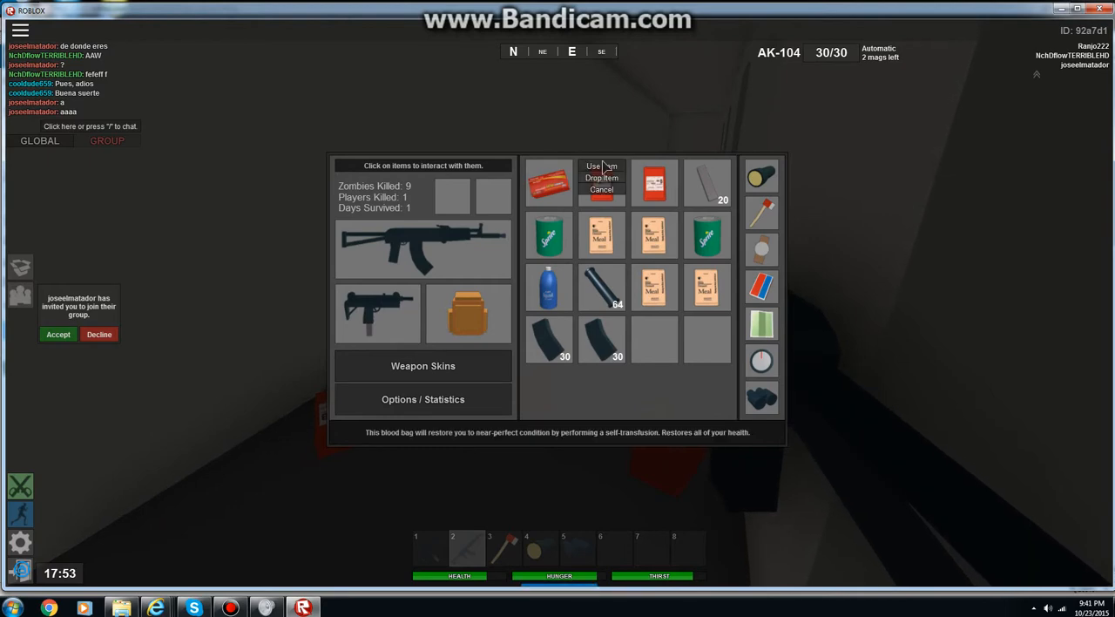
{"action": "key", "text": "Tab"}
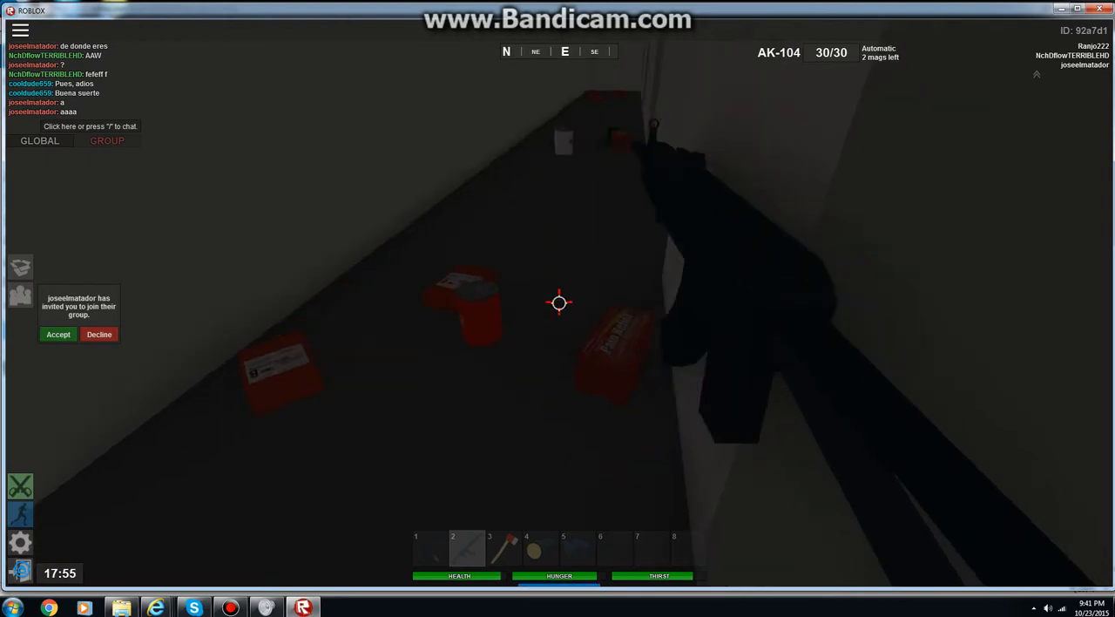
{"action": "key", "text": "w"}
{"action": "key", "text": "Tab"}
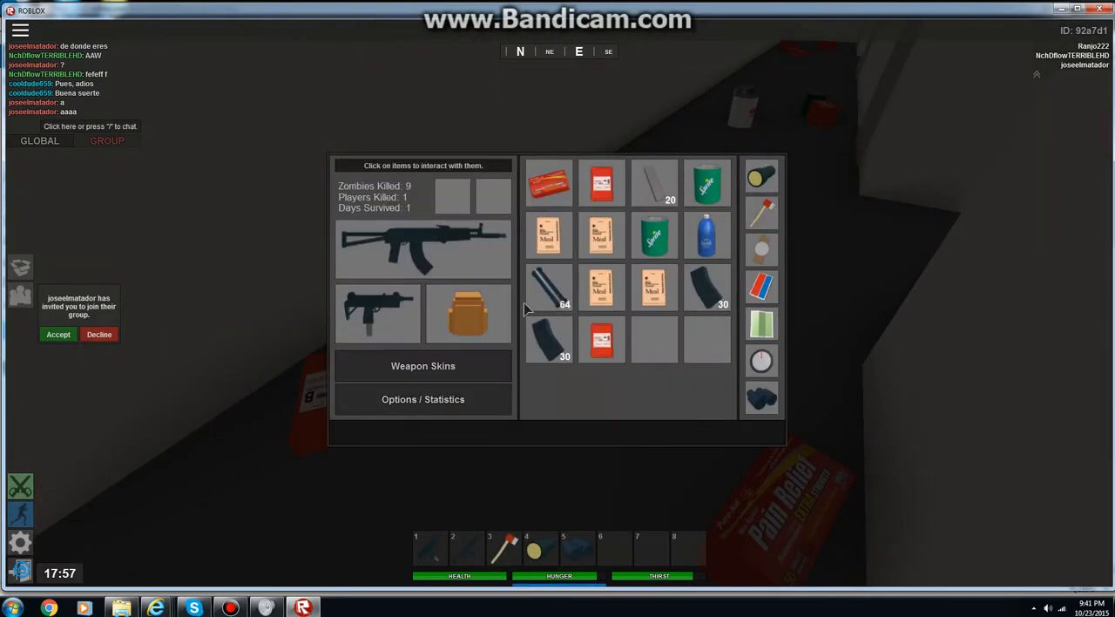
{"action": "key", "text": "Tab"}
{"action": "key", "text": "w"}
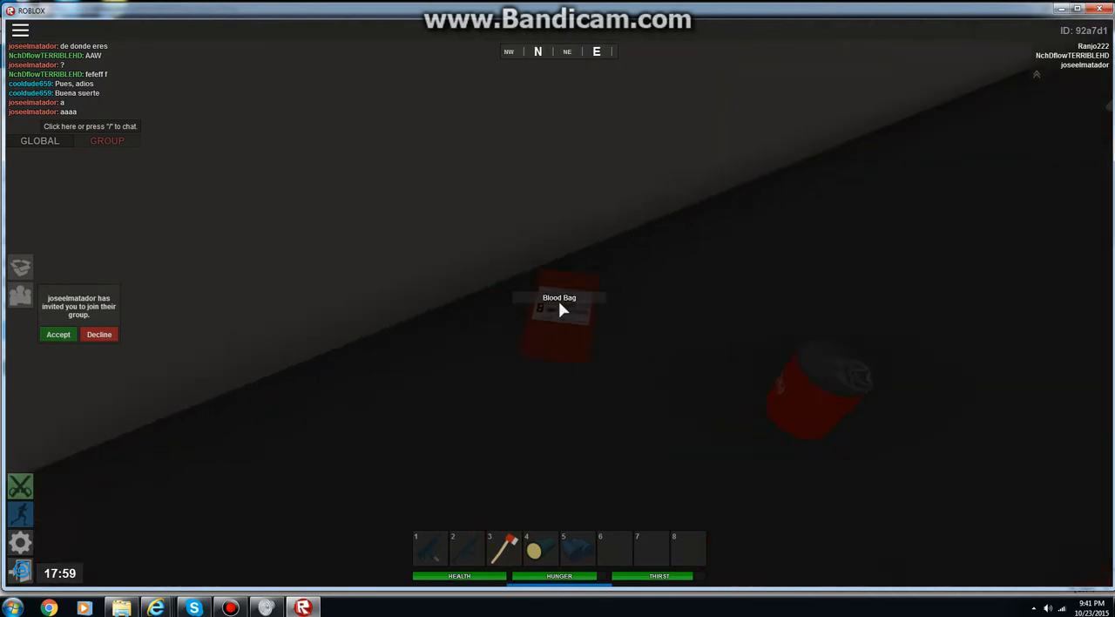
{"action": "key", "text": "w"}
{"action": "key", "text": "Tab"}
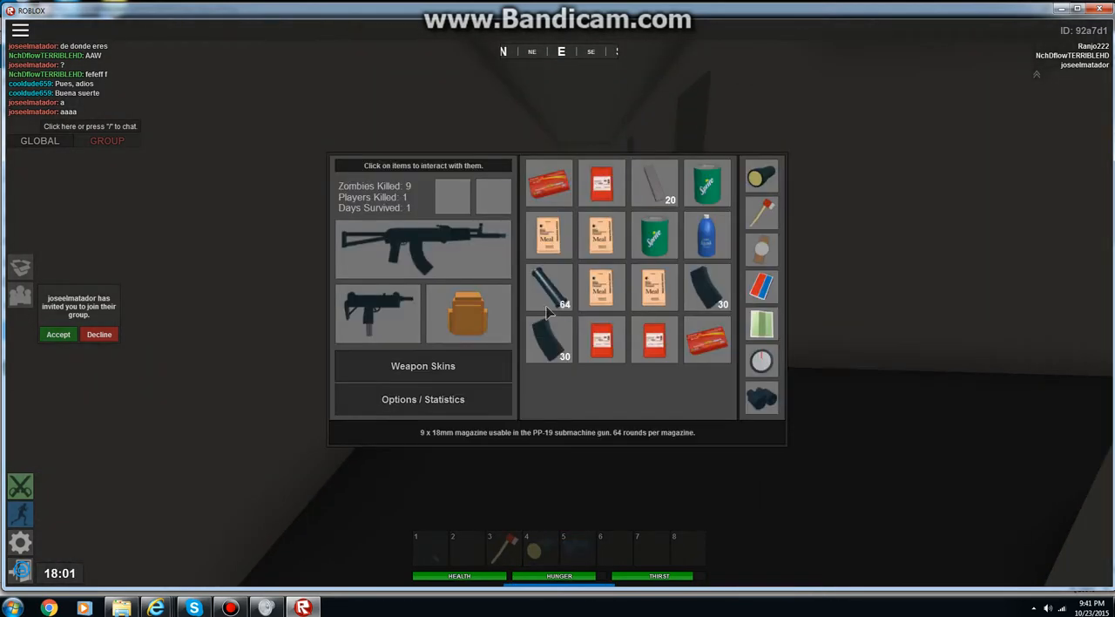
{"action": "key", "text": "Tab"}
{"action": "key", "text": "2"}
{"action": "key", "text": "w"}
Leave the hospital and walk the streets toward the water tower into the blue-trimmed building.
{"action": "key", "text": "w"}
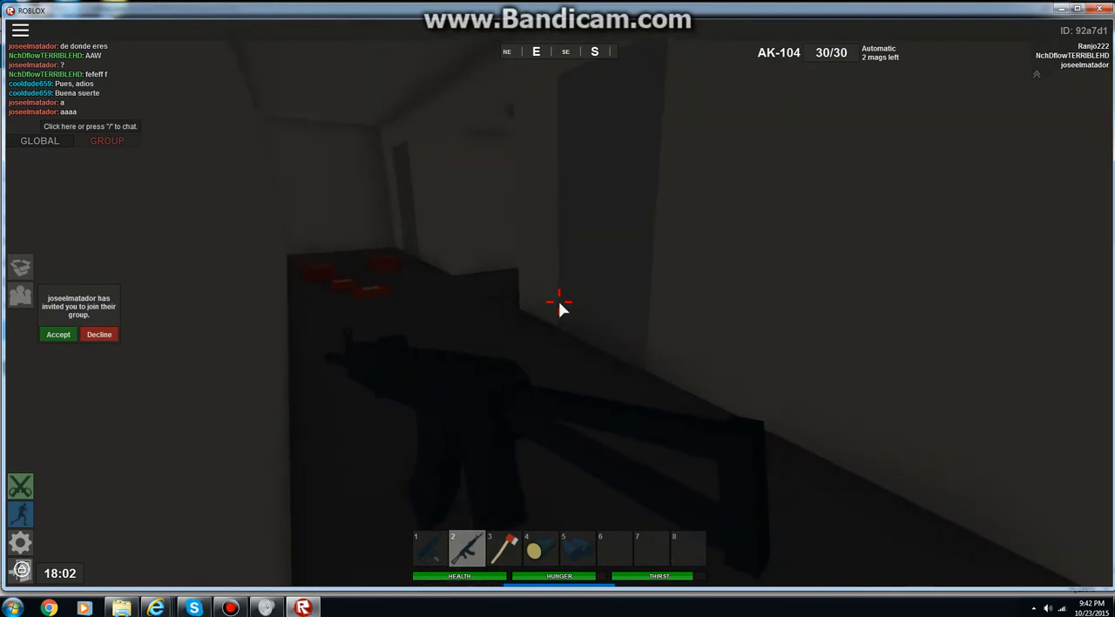
{"action": "key", "text": "w"}
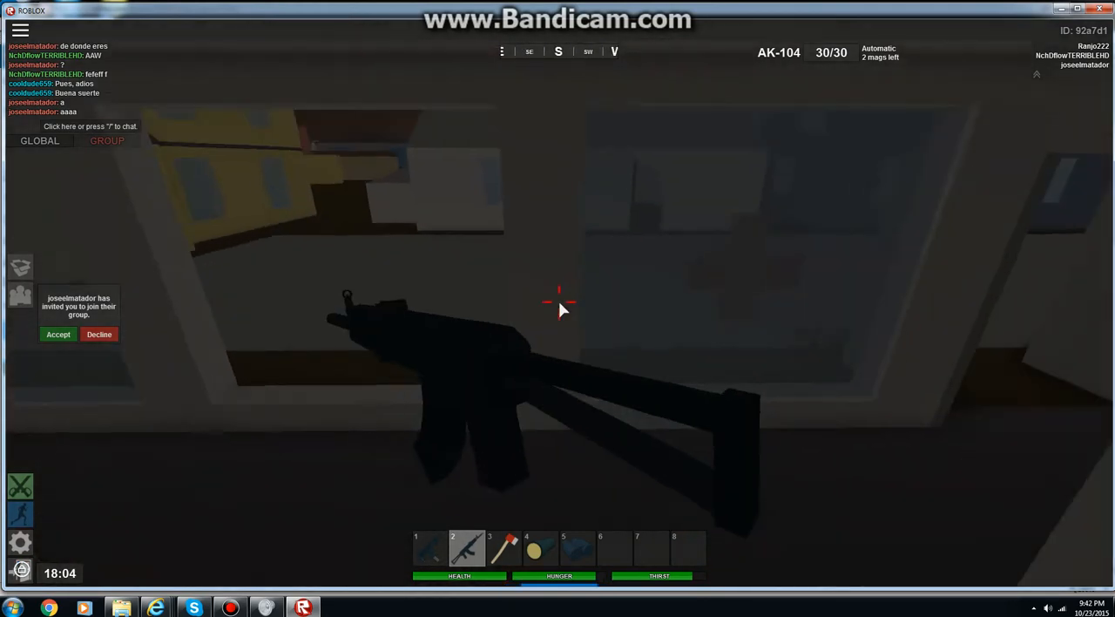
{"action": "key", "text": "w"}
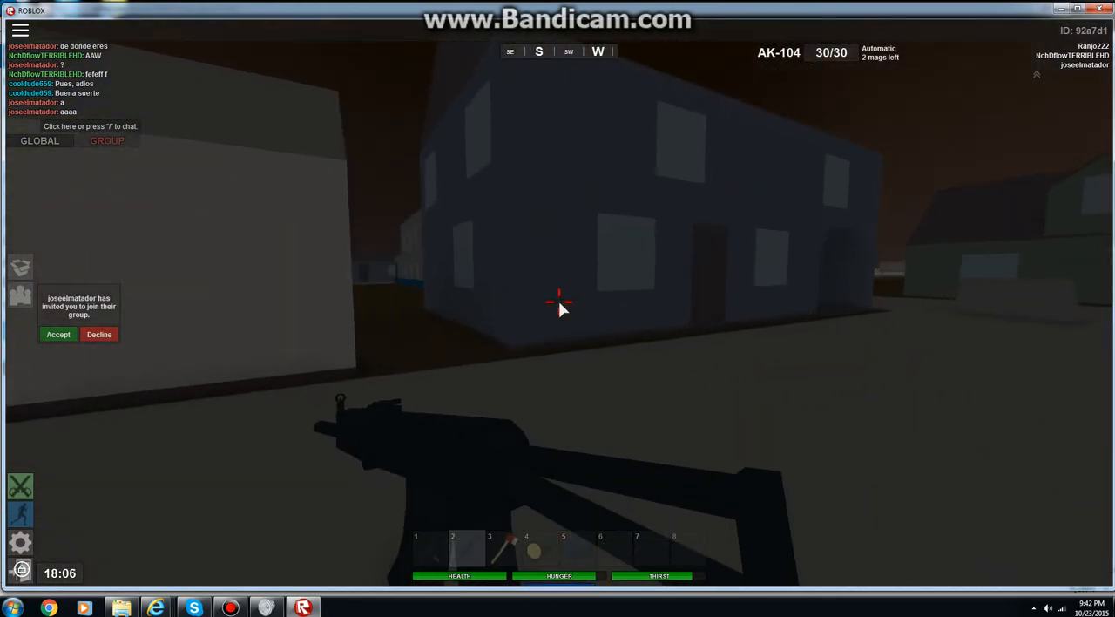
{"action": "key", "text": "w"}
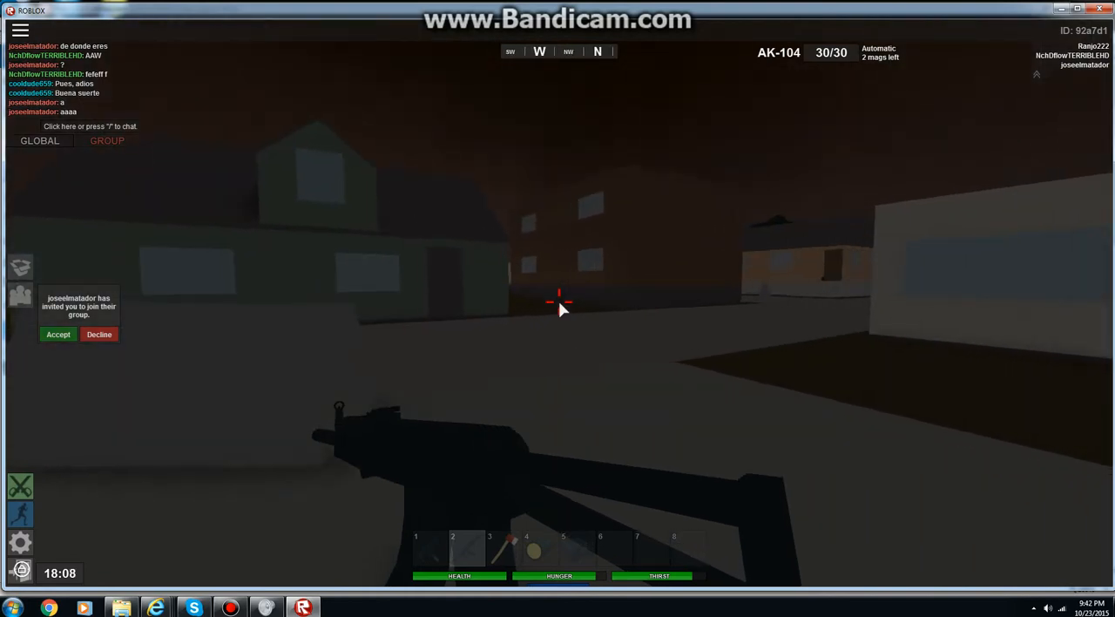
{"action": "key", "text": "w"}
{"action": "key", "text": "w"}
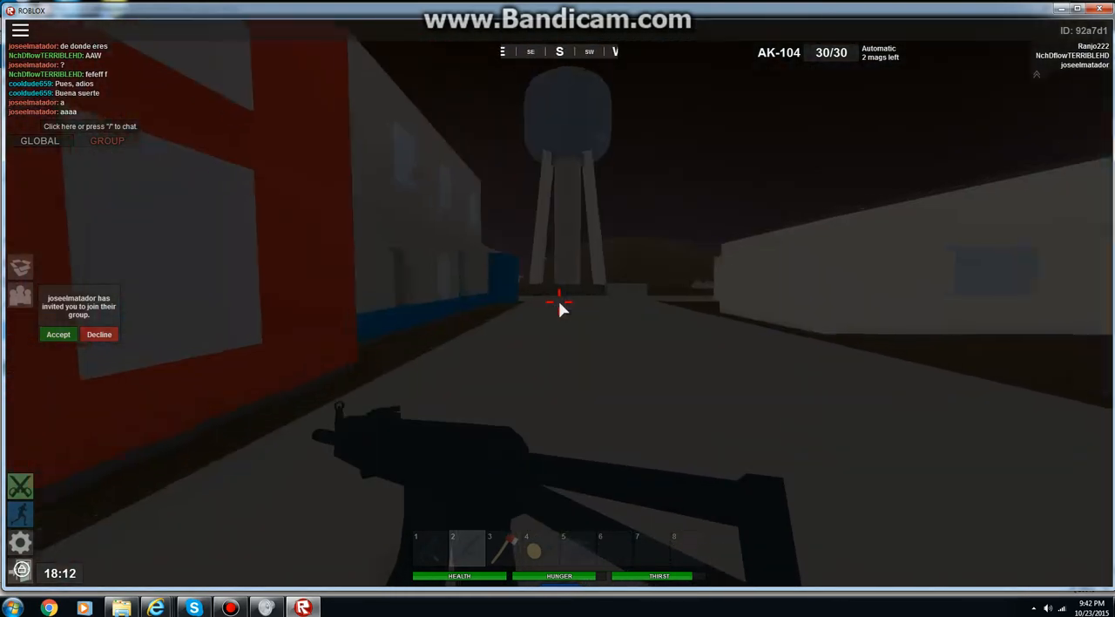
{"action": "key", "text": "w"}
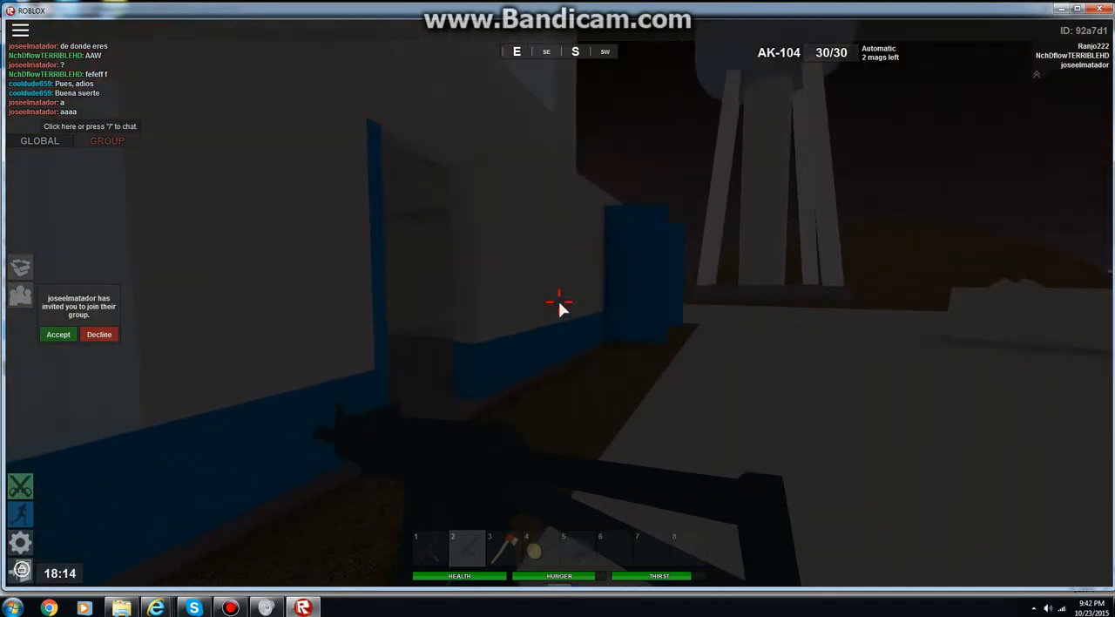
{"action": "key", "text": "w"}
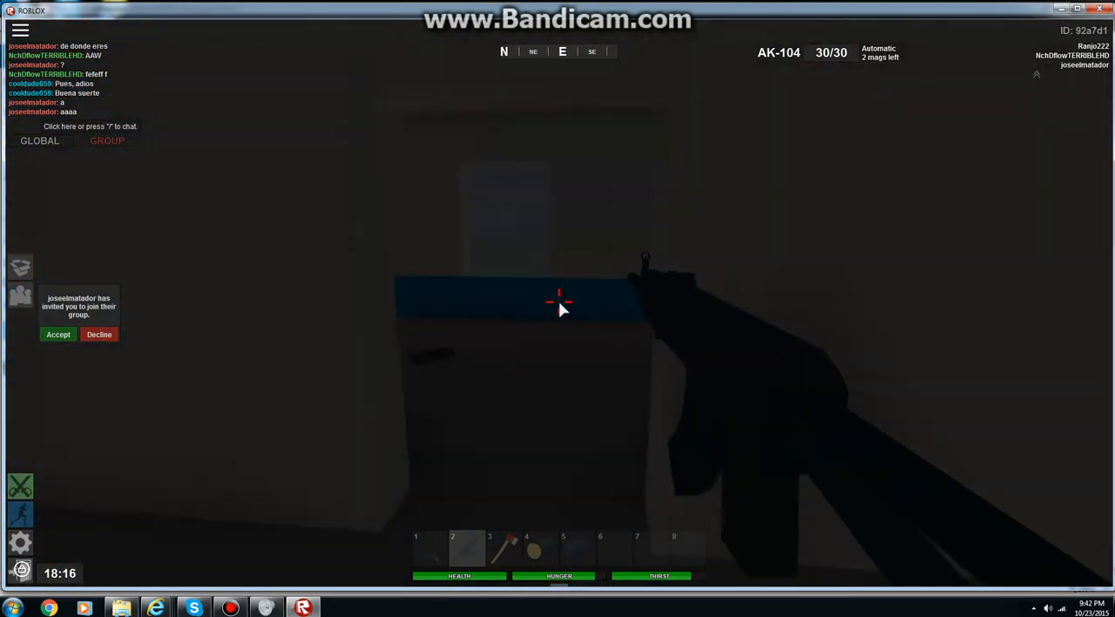
Pick up the magazine from the floor, draw the AK-104 and walk out along the road.
{"action": "key", "text": "1"}
{"action": "left_click", "coordinate": [559, 301]}
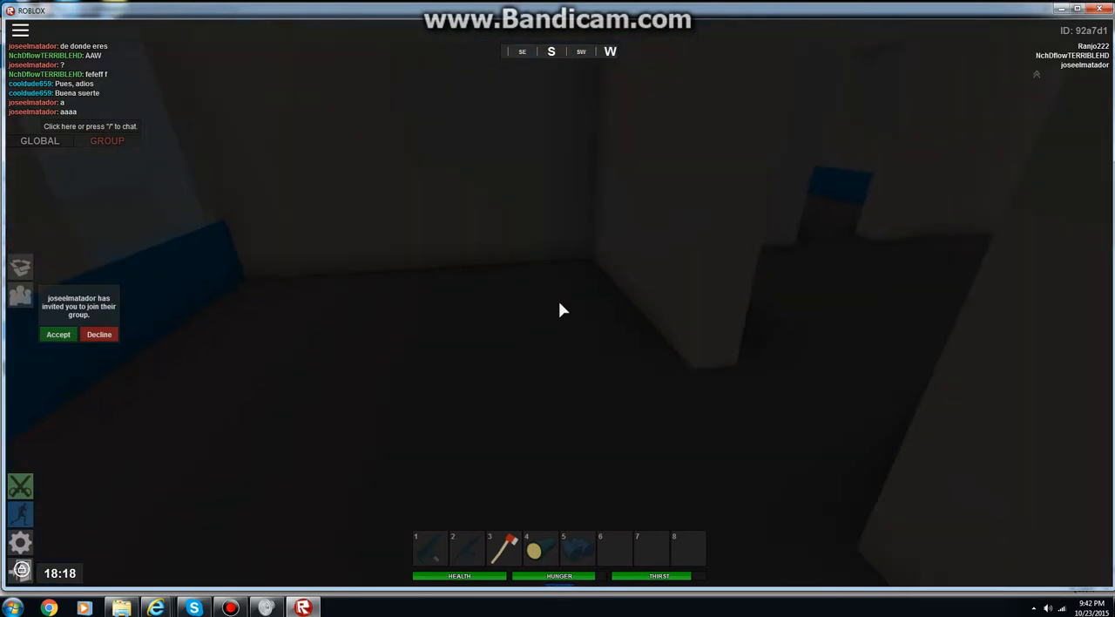
{"action": "key", "text": "2"}
{"action": "key", "text": "w"}
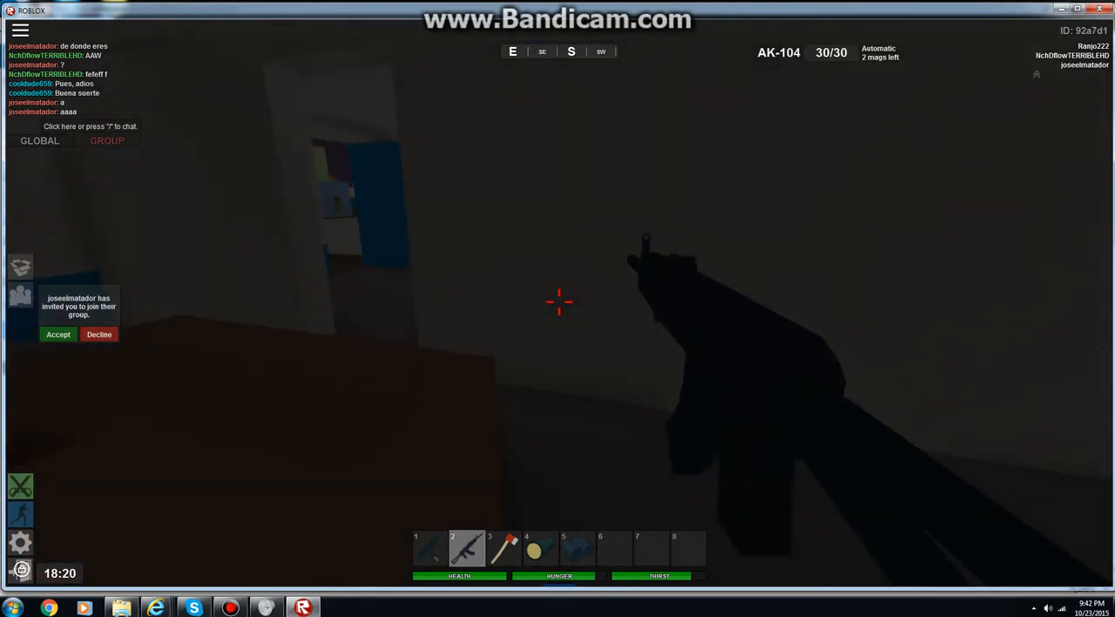
{"action": "key", "text": "w"}
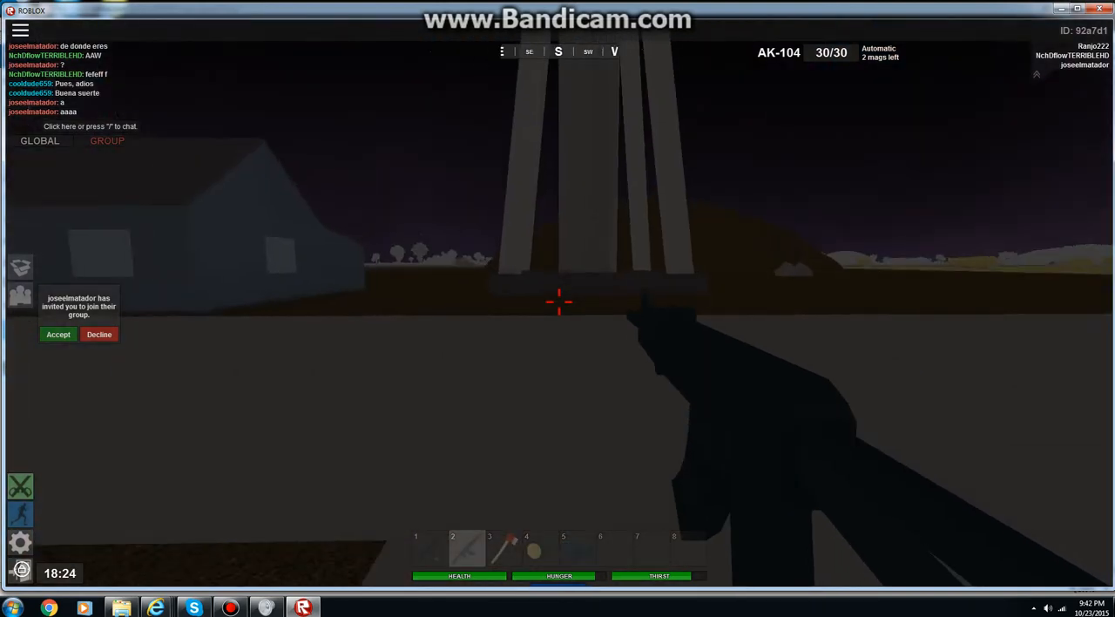
{"action": "scroll", "coordinate": [558, 302], "scroll_direction": "down", "scroll_amount": 3}
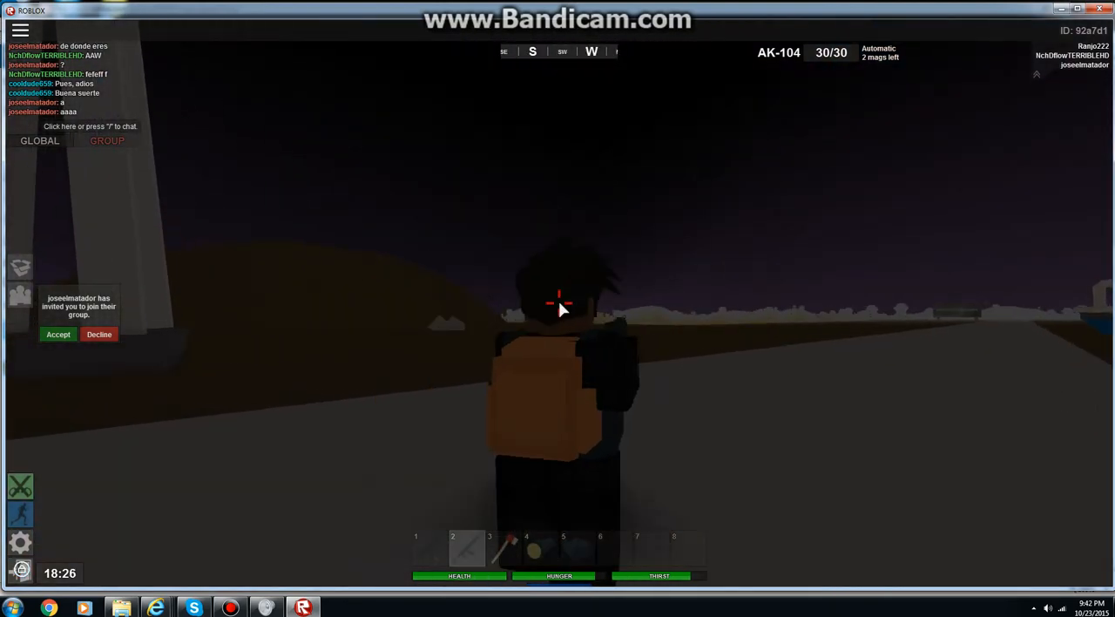
{"action": "key", "text": "w"}
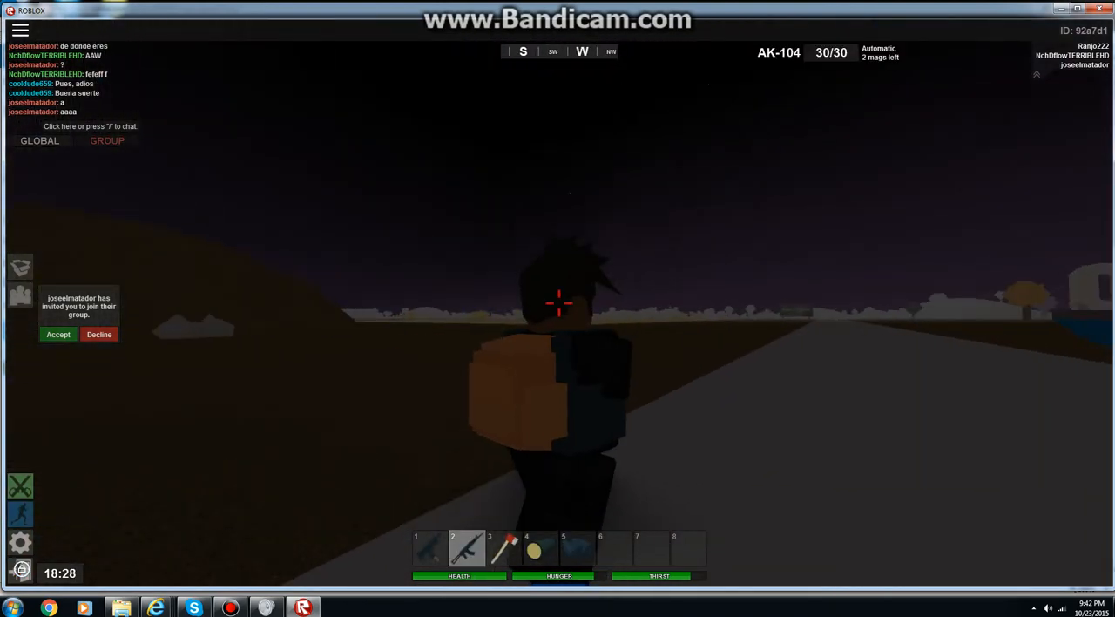
{"action": "scroll", "coordinate": [558, 302], "scroll_direction": "down", "scroll_amount": 3}
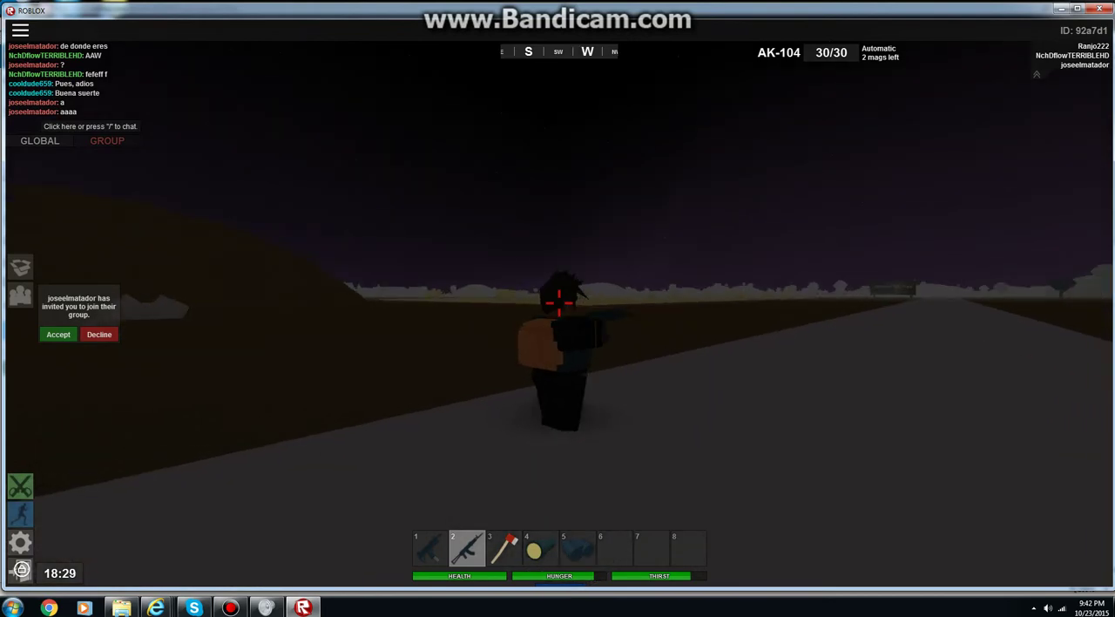
{"action": "key", "text": "m"}
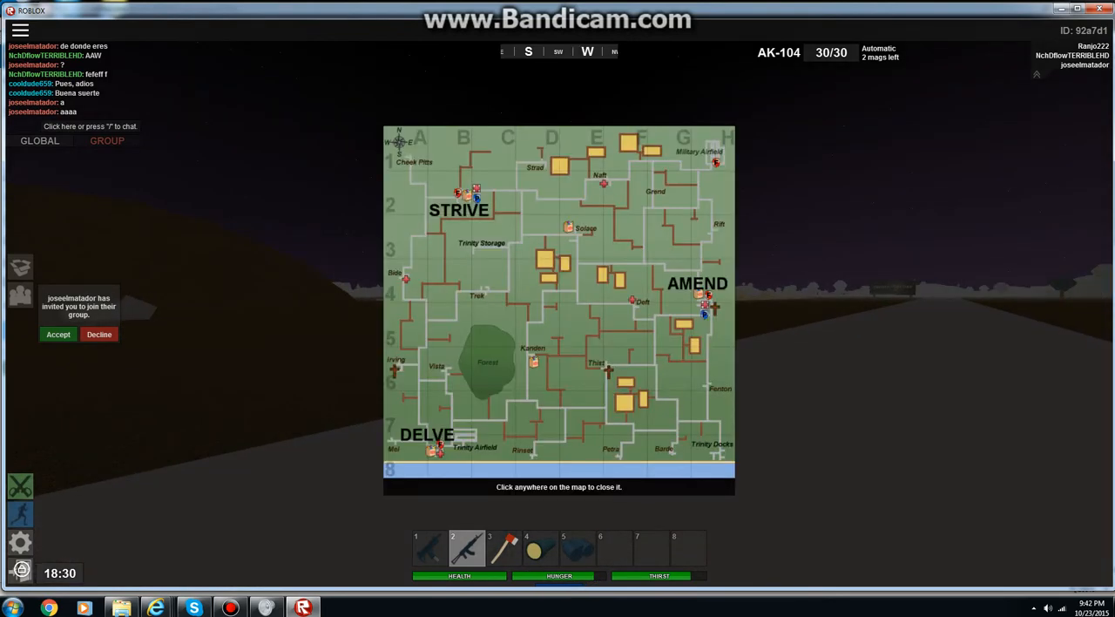
{"action": "key", "text": "m"}
{"action": "key", "text": "m"}
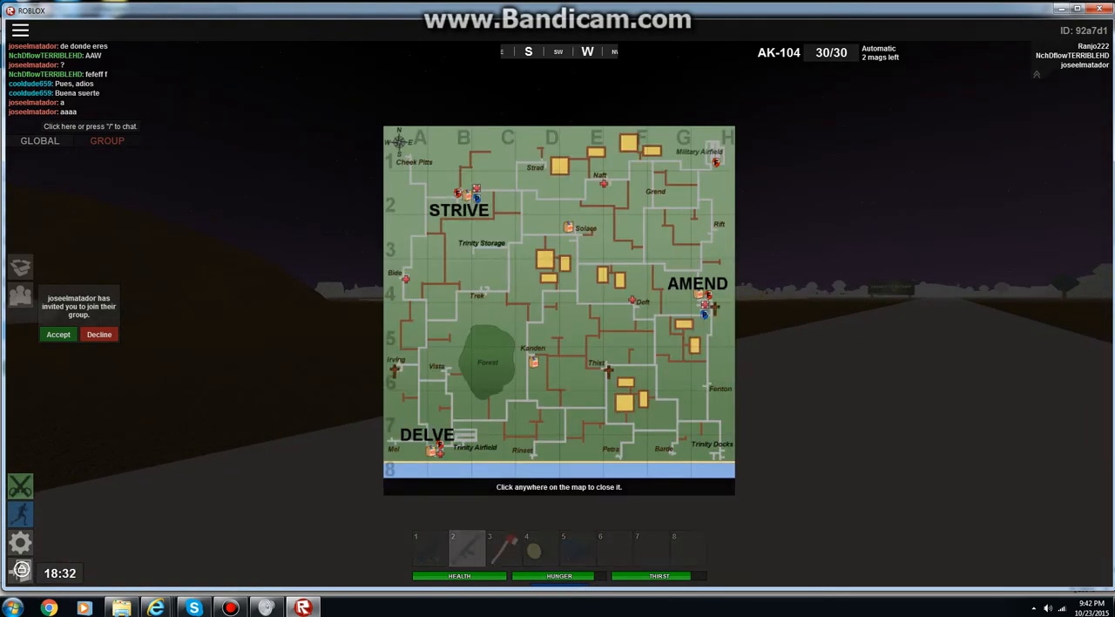
{"action": "left_click", "coordinate": [514, 321]}
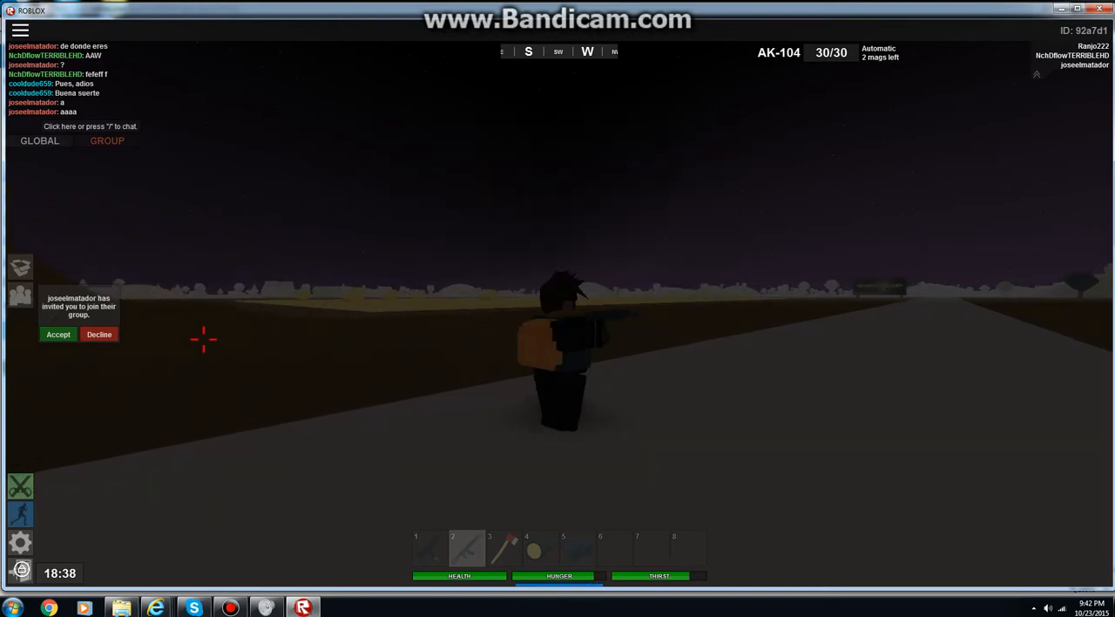
Rotate the camera east, aim down the rifle's sights and release.
{"action": "left_click_drag", "start_coordinate": [203, 340], "coordinate": [244, 337]}
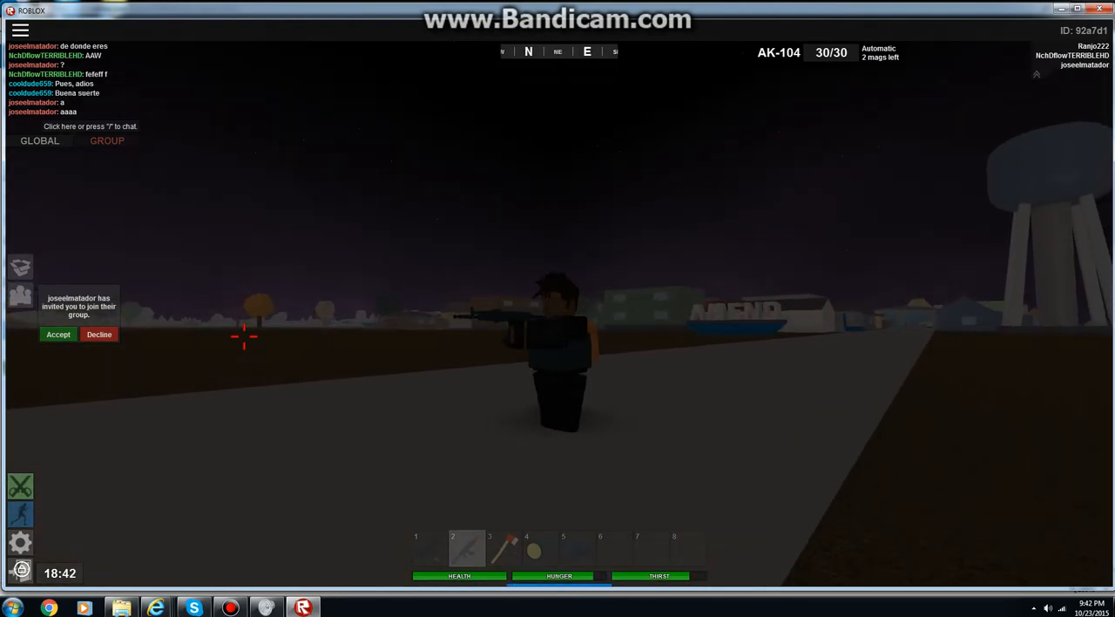
{"action": "scroll", "coordinate": [244, 337], "scroll_direction": "up", "scroll_amount": 2}
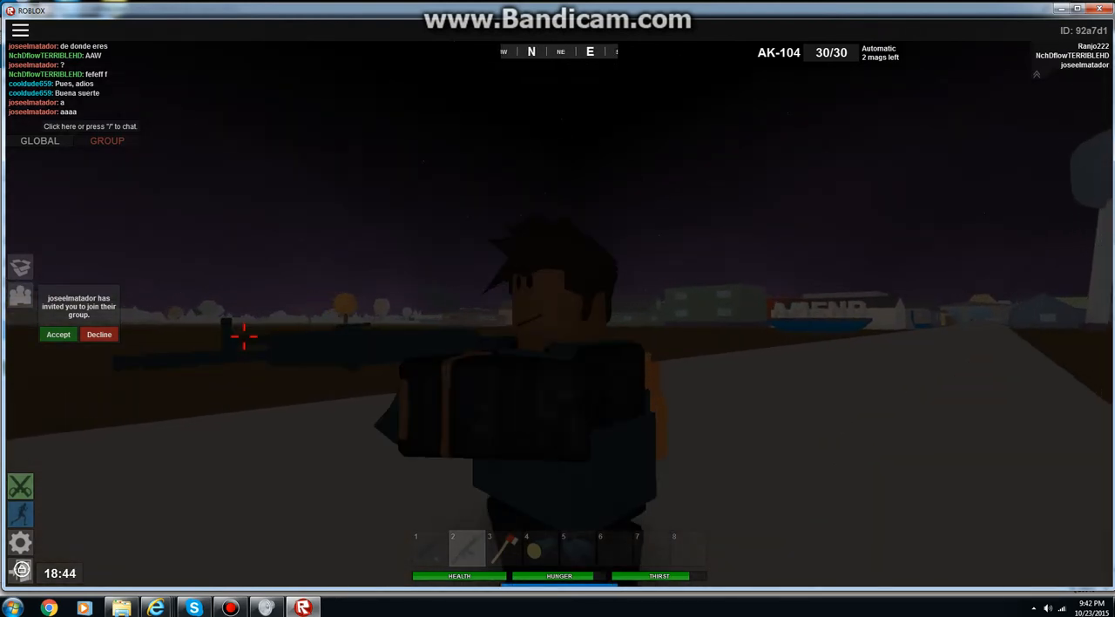
{"action": "left_click_drag", "start_coordinate": [244, 337], "coordinate": [244, 337]}
{"action": "scroll", "coordinate": [244, 337], "scroll_direction": "up", "scroll_amount": 3}
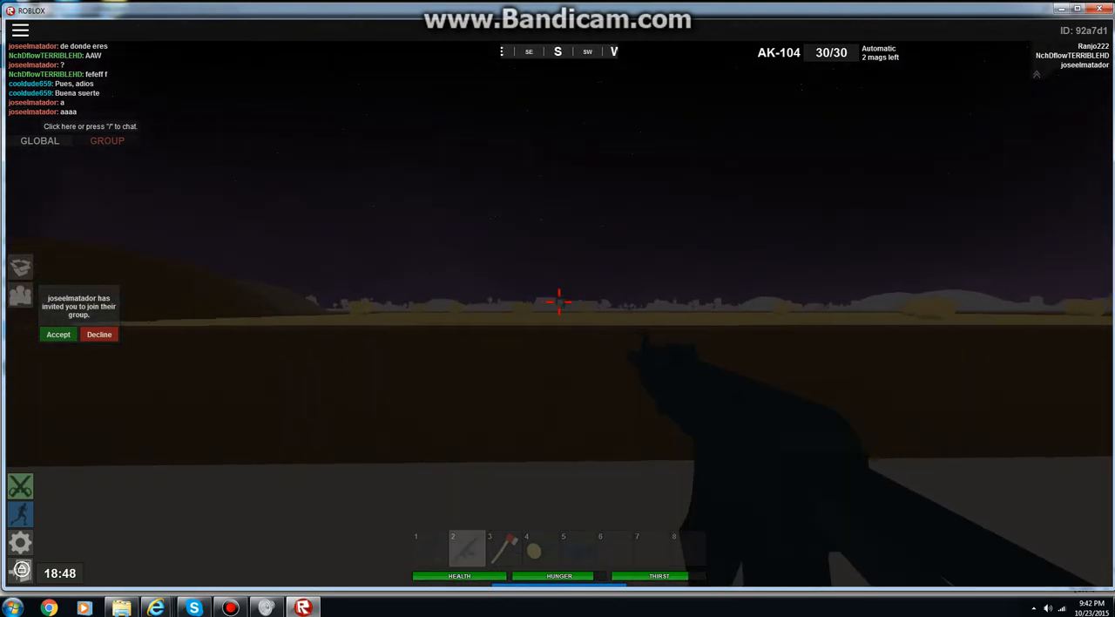
{"action": "right_click", "coordinate": [558, 302]}
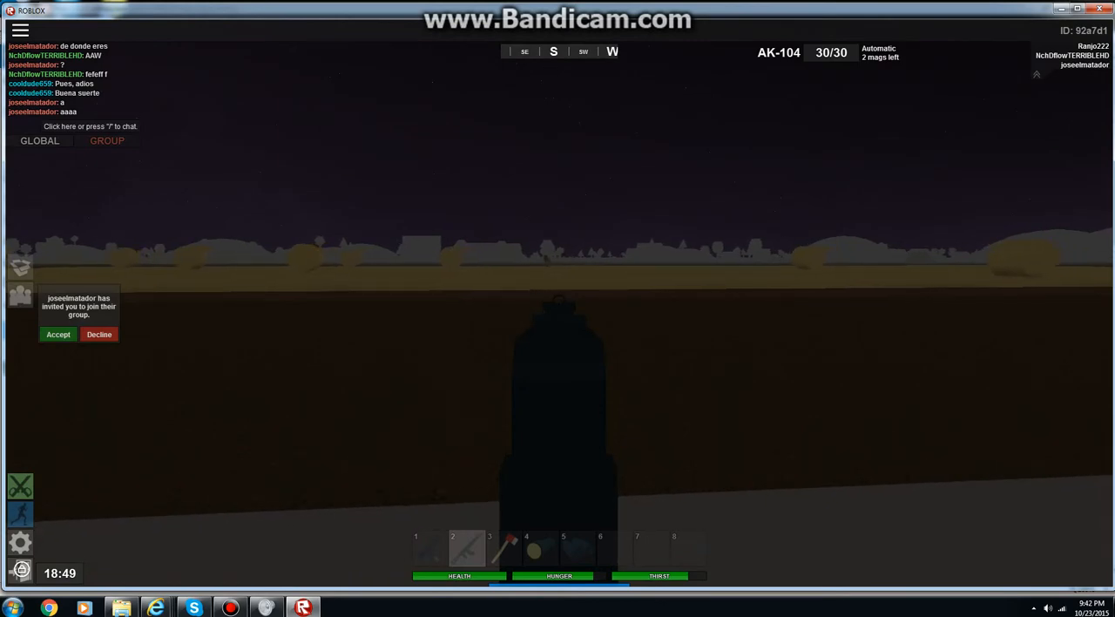
{"action": "right_click", "coordinate": [558, 305]}
{"action": "scroll", "coordinate": [557, 305], "scroll_direction": "down", "scroll_amount": 3}
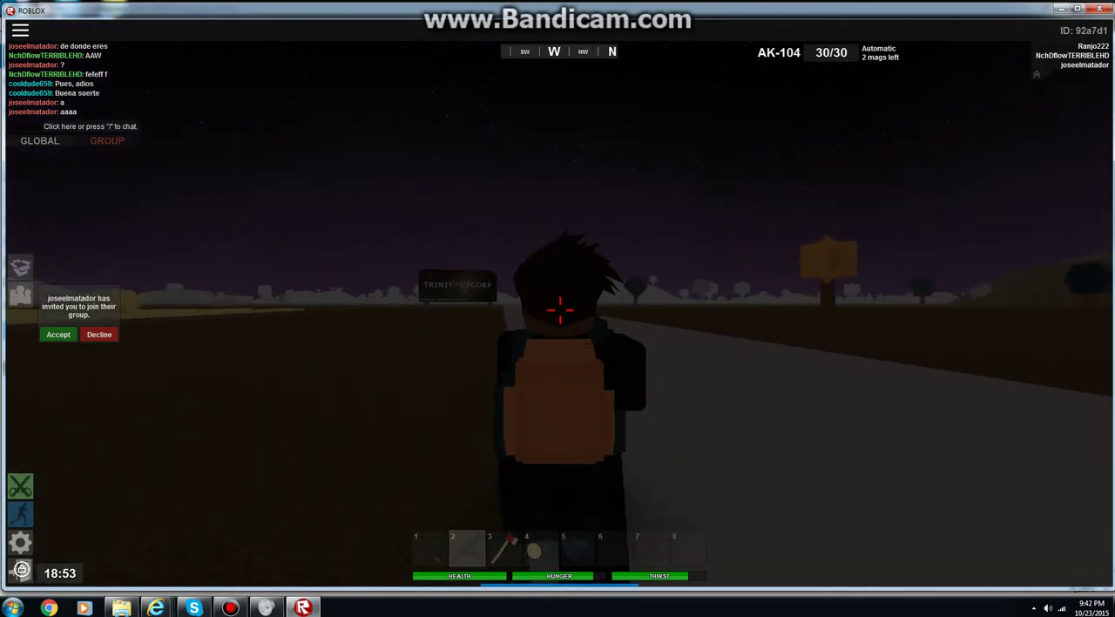
{"action": "scroll", "coordinate": [559, 309], "scroll_direction": "down", "scroll_amount": 2}
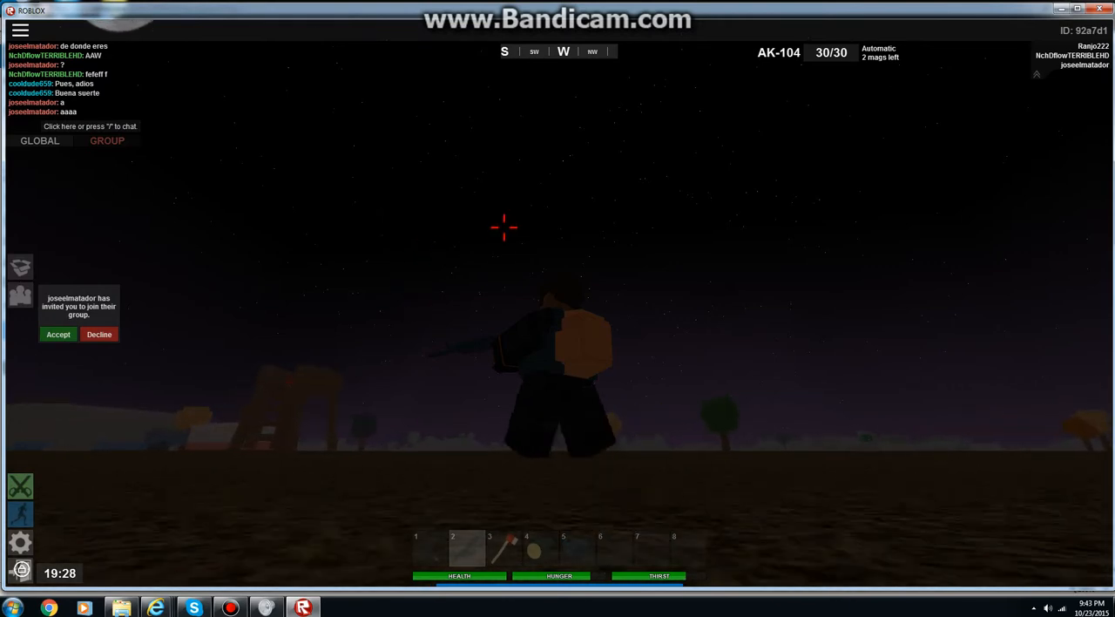
Look around toward the settlement, then walk around the corner into the white building.
{"action": "left_click_drag", "start_coordinate": [504, 227], "coordinate": [557, 348]}
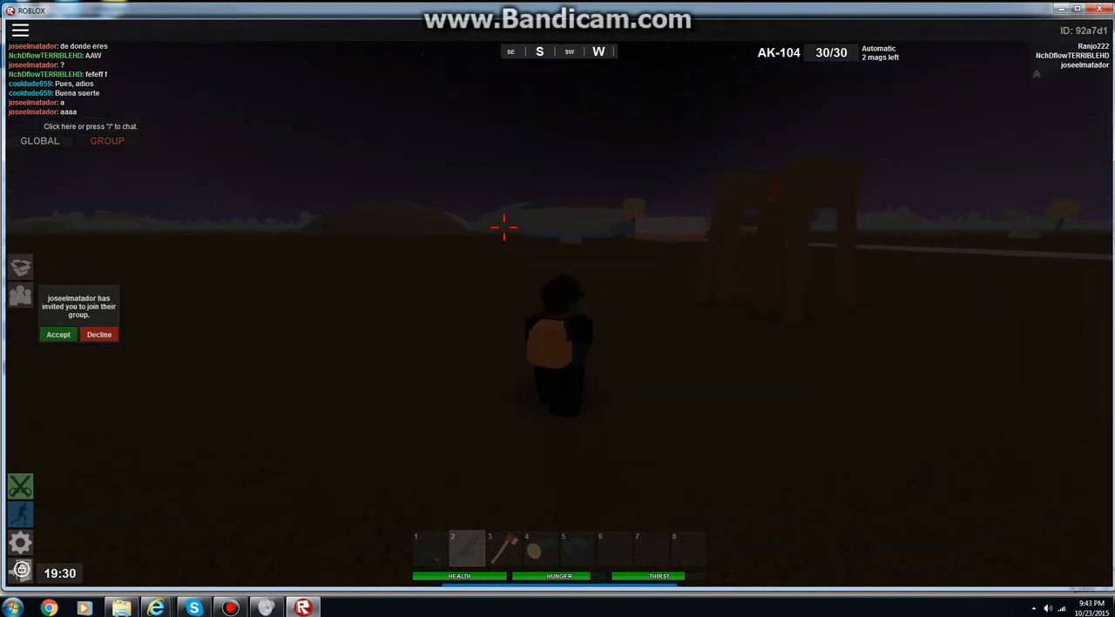
{"action": "left_click_drag", "start_coordinate": [503, 227], "coordinate": [503, 349]}
{"action": "left_click_drag", "start_coordinate": [504, 228], "coordinate": [453, 130]}
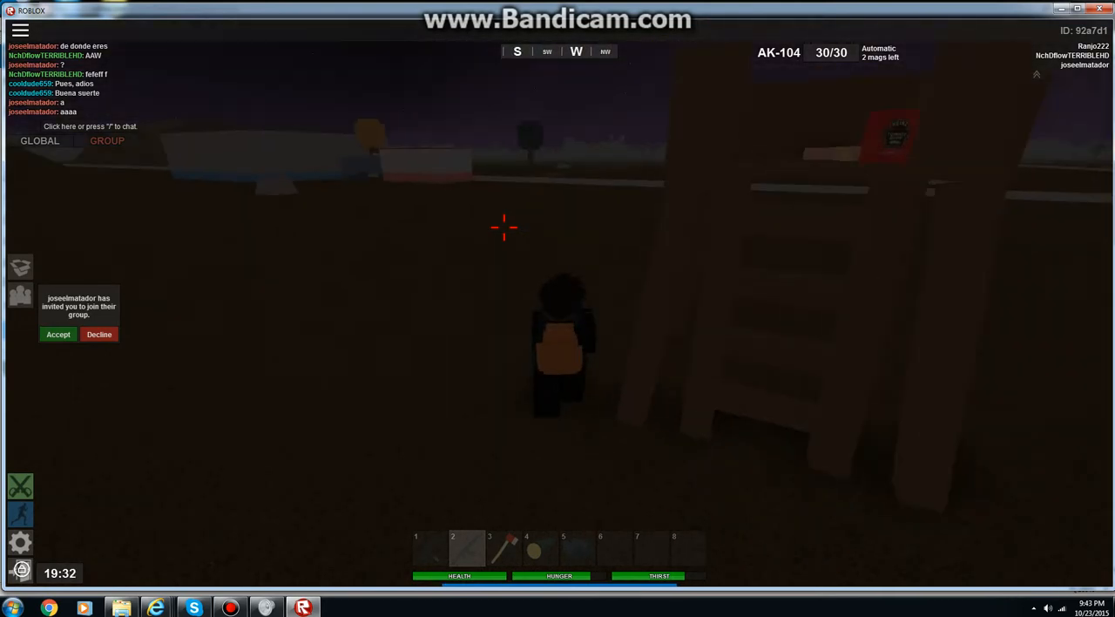
{"action": "left_click_drag", "start_coordinate": [504, 228], "coordinate": [558, 303]}
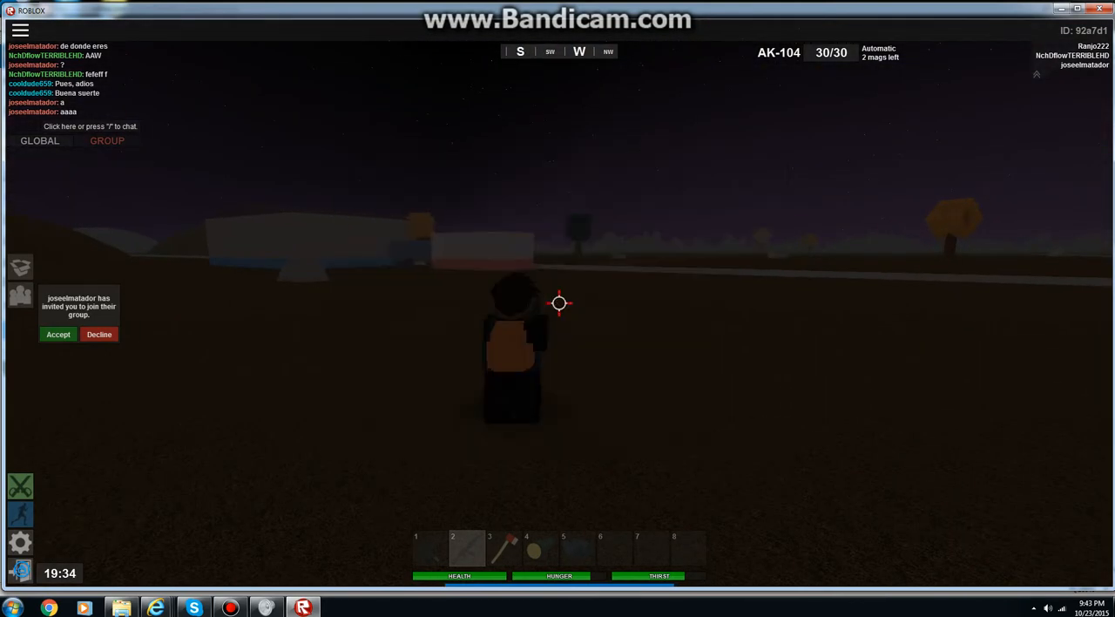
{"action": "key", "text": "g"}
{"action": "key", "text": "g"}
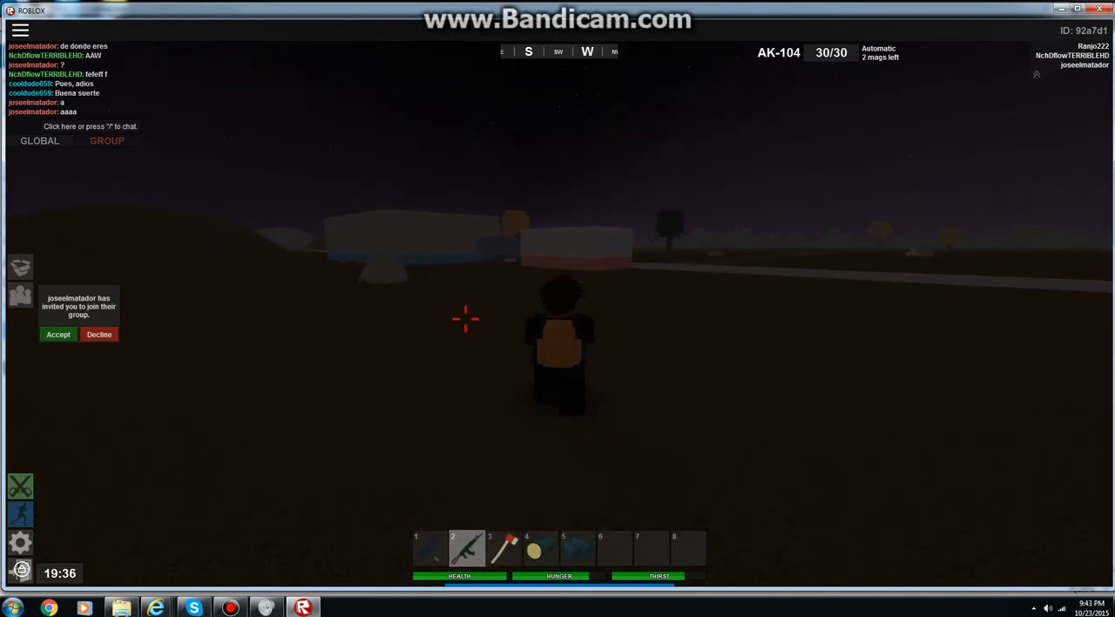
{"action": "scroll", "coordinate": [464, 318], "scroll_direction": "up", "scroll_amount": 5}
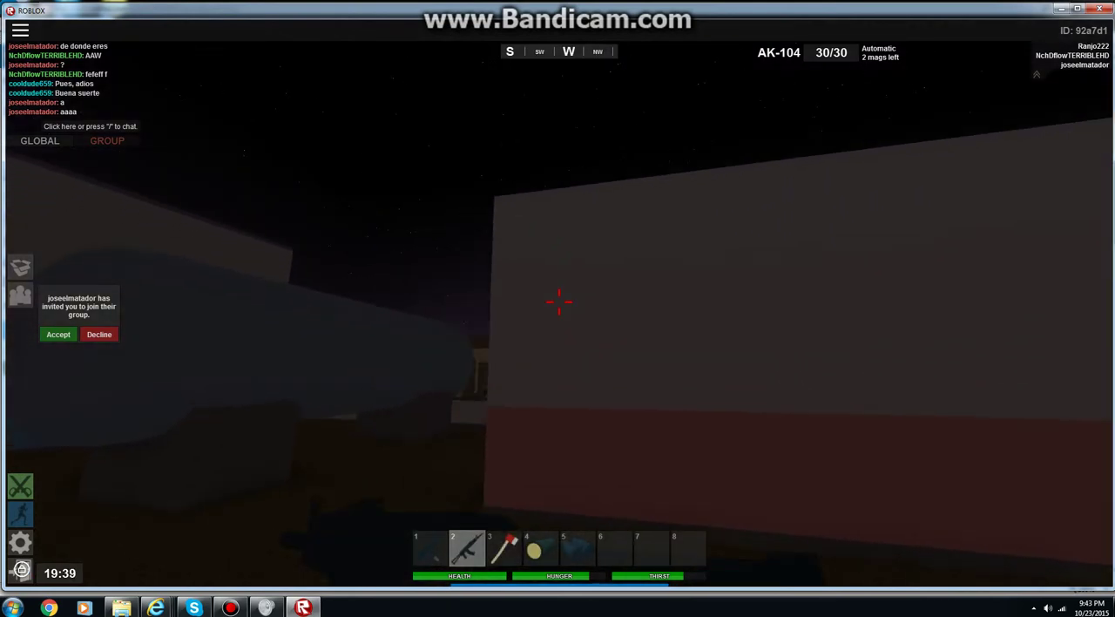
{"action": "key", "text": "w"}
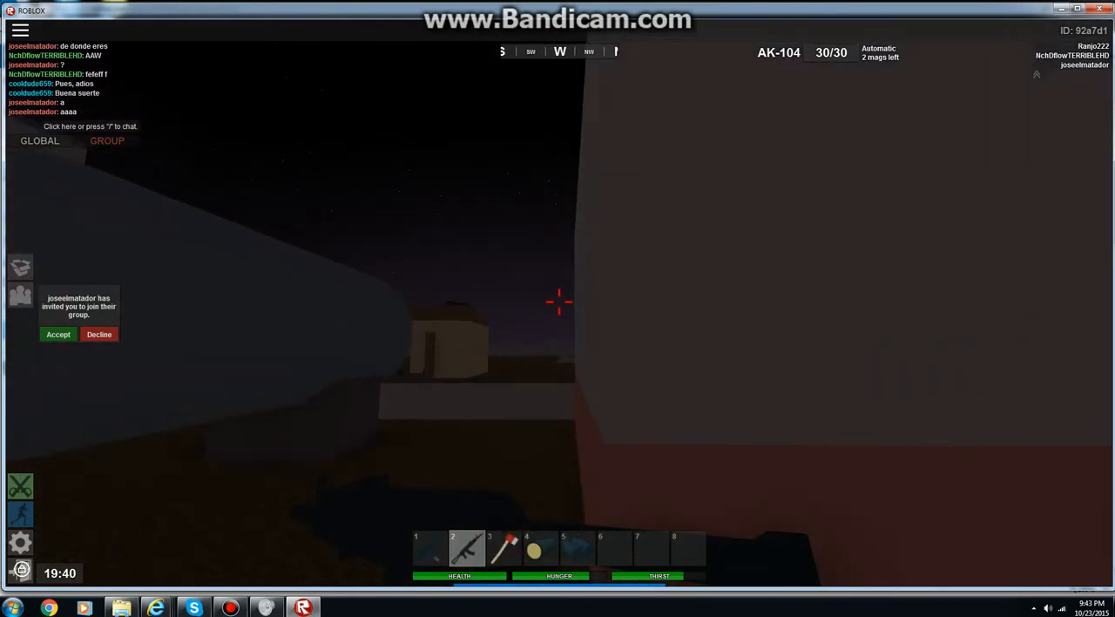
{"action": "key", "text": "w"}
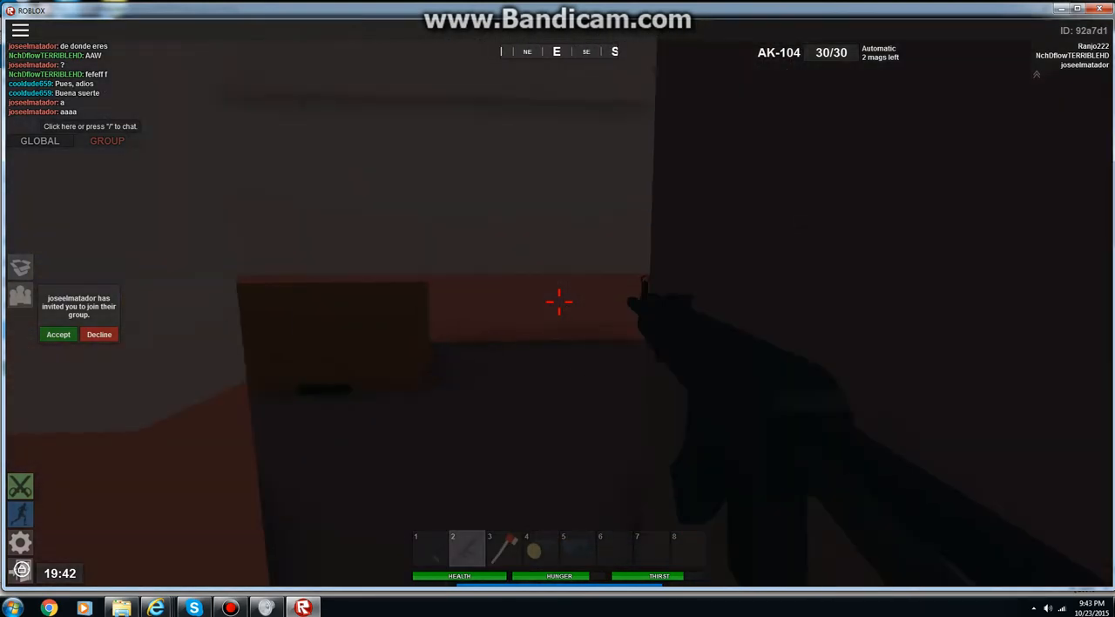
Holster the rifle, pick up the skull bandana and check the inventory shows it equipped.
{"action": "key", "text": "2"}
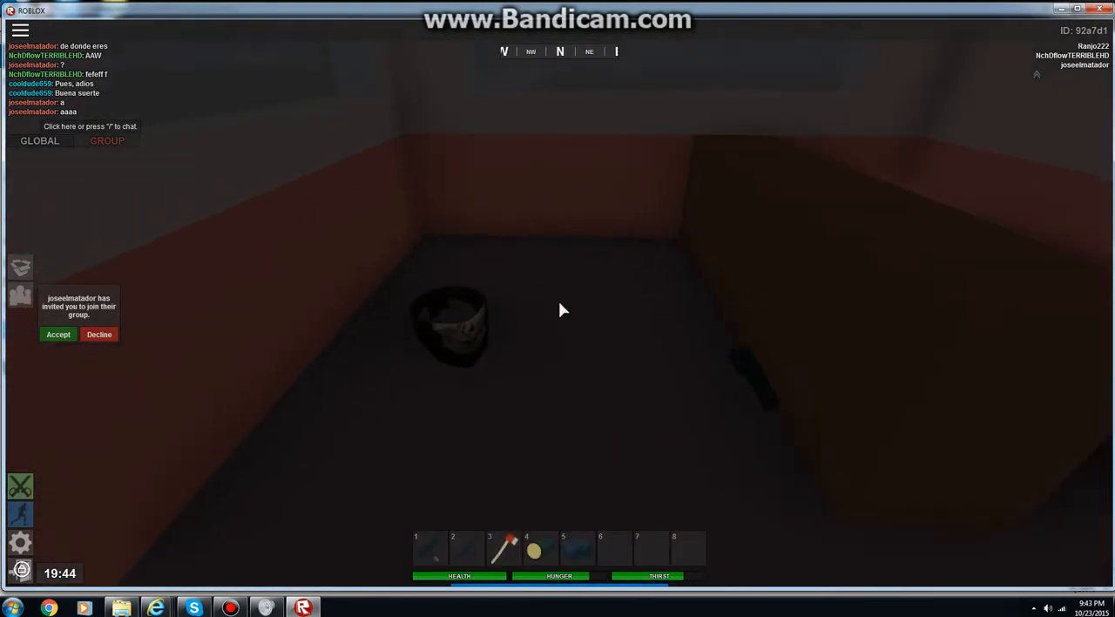
{"action": "left_click", "coordinate": [558, 301]}
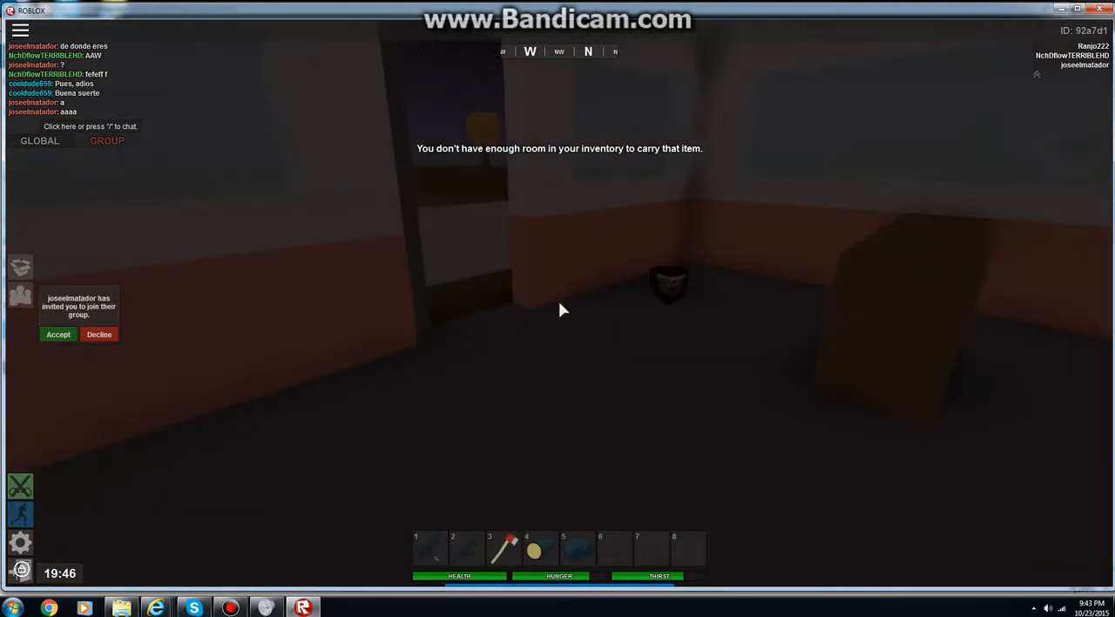
{"action": "key", "text": "g"}
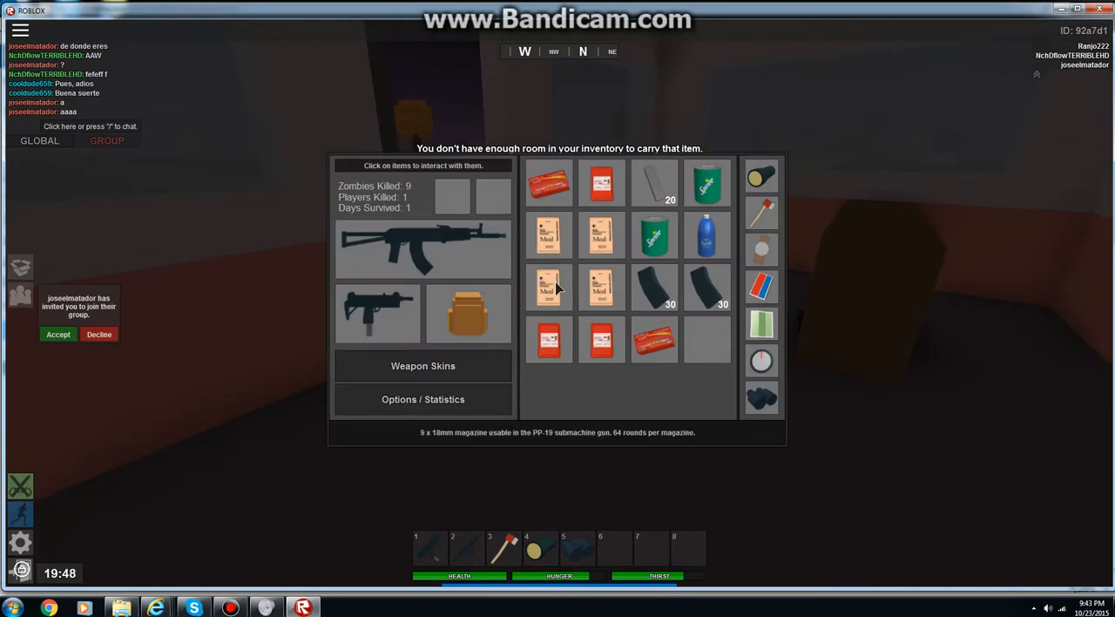
{"action": "key", "text": "g"}
{"action": "key", "text": "w"}
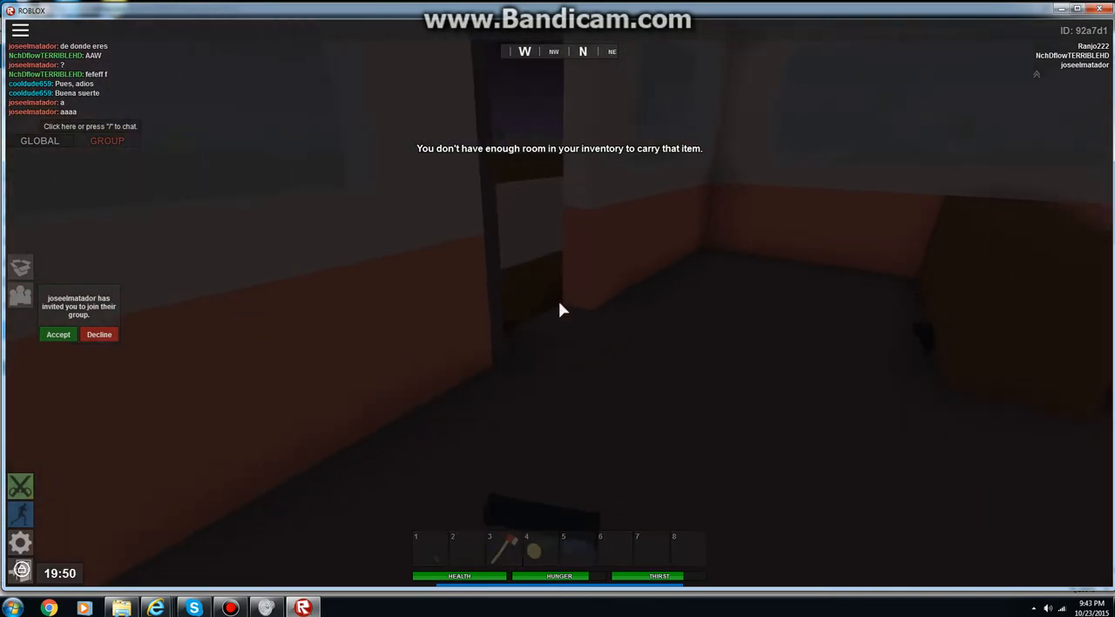
{"action": "key", "text": "w"}
{"action": "key", "text": "g"}
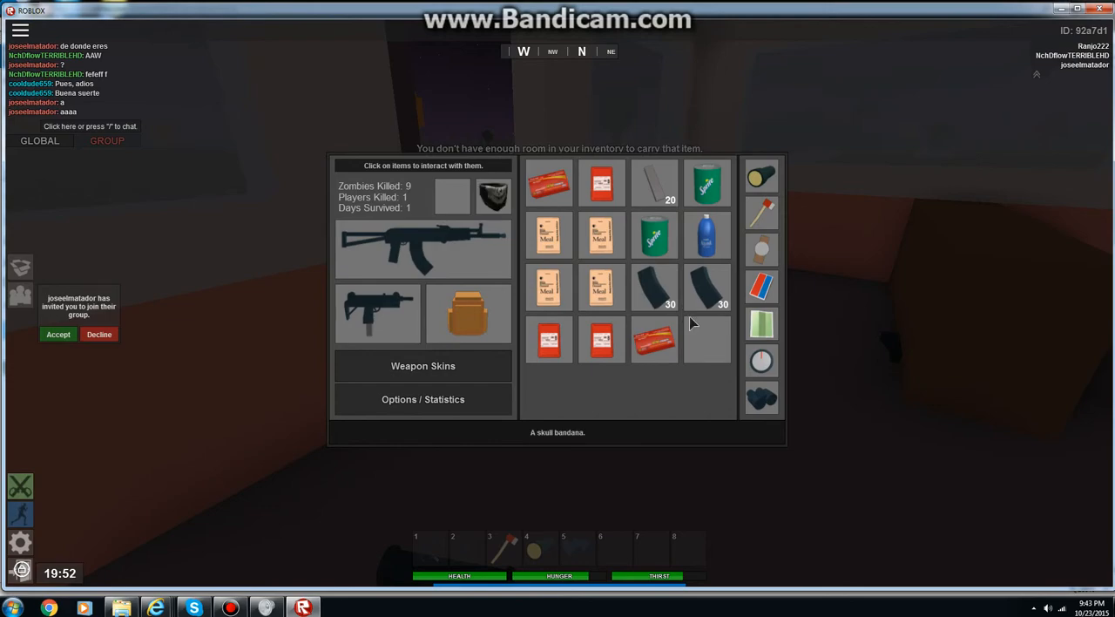
{"action": "key", "text": "g"}
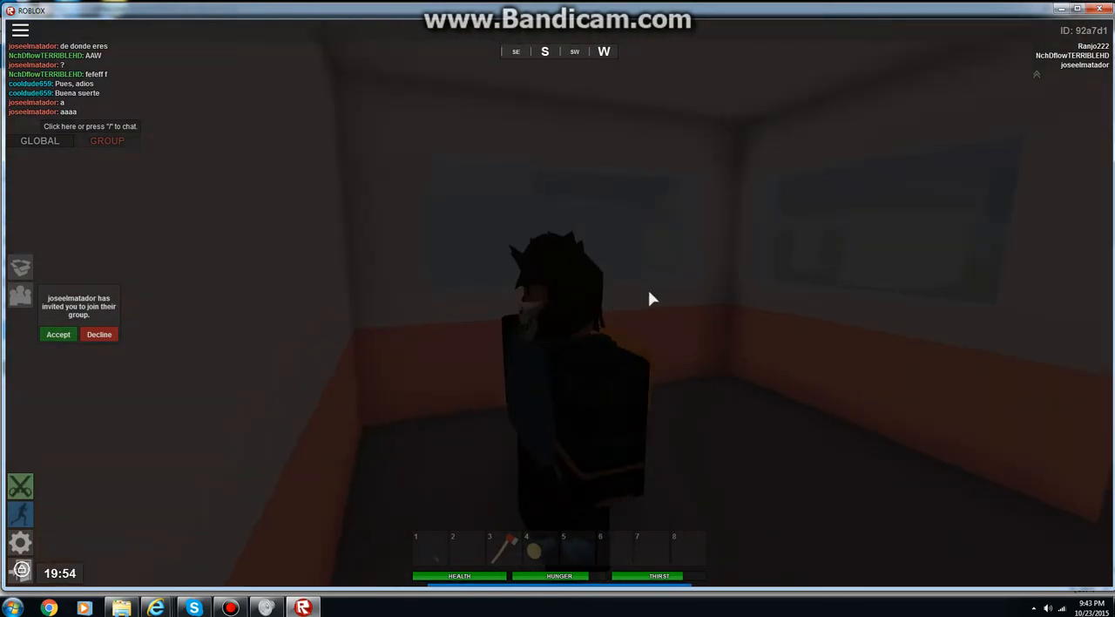
Equip the AK-104, pass through the next building and out into the open landscape.
{"action": "key", "text": "2"}
{"action": "key", "text": "w"}
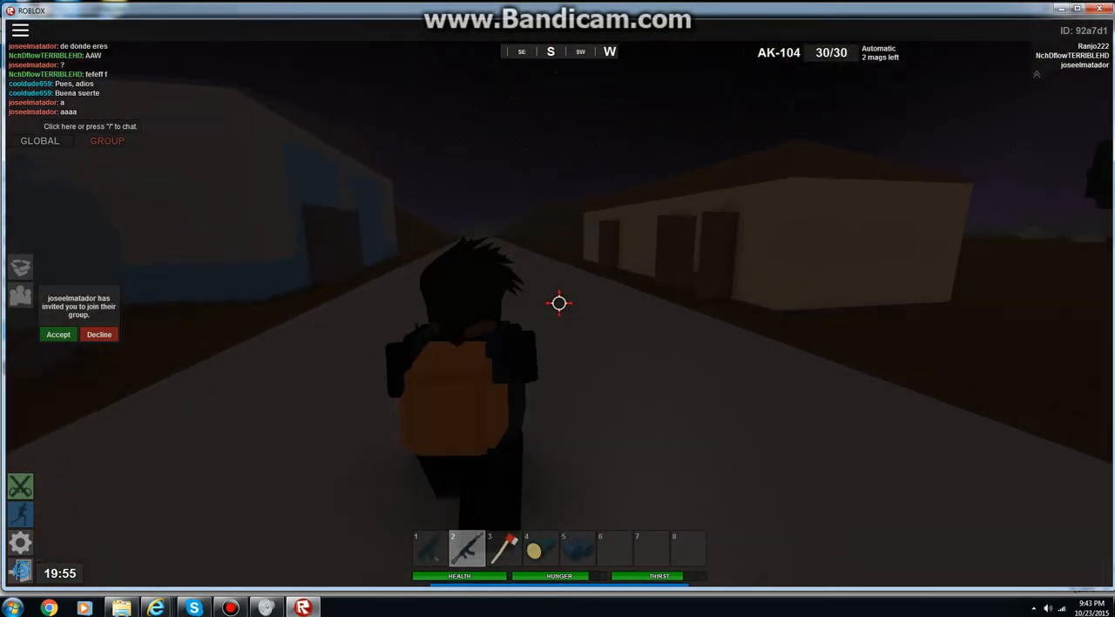
{"action": "key", "text": "w"}
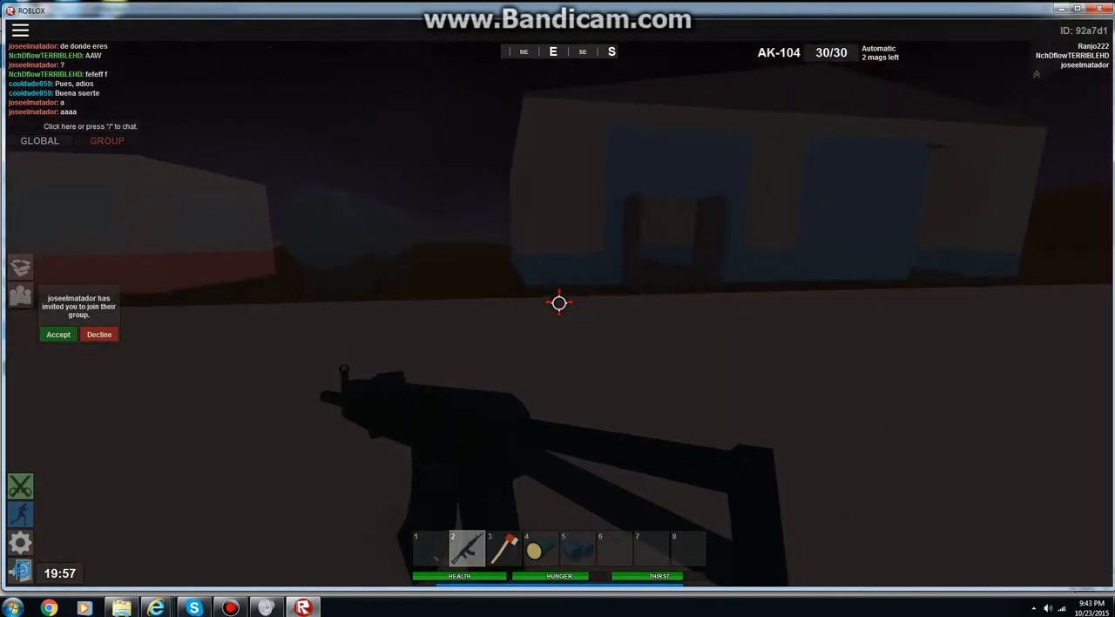
{"action": "key", "text": "w"}
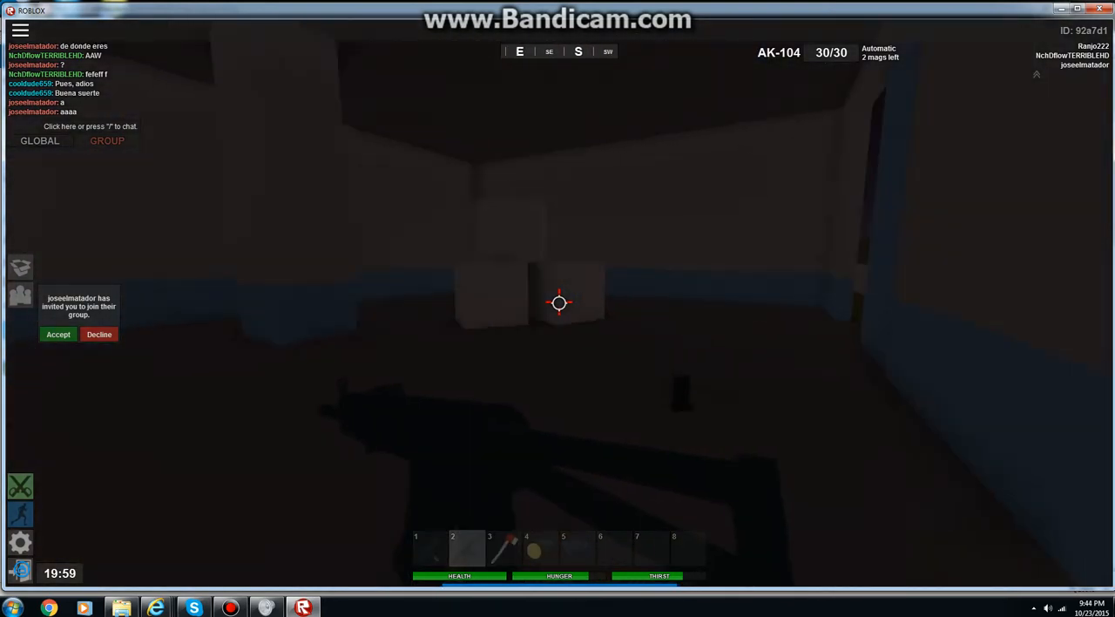
{"action": "key", "text": "w"}
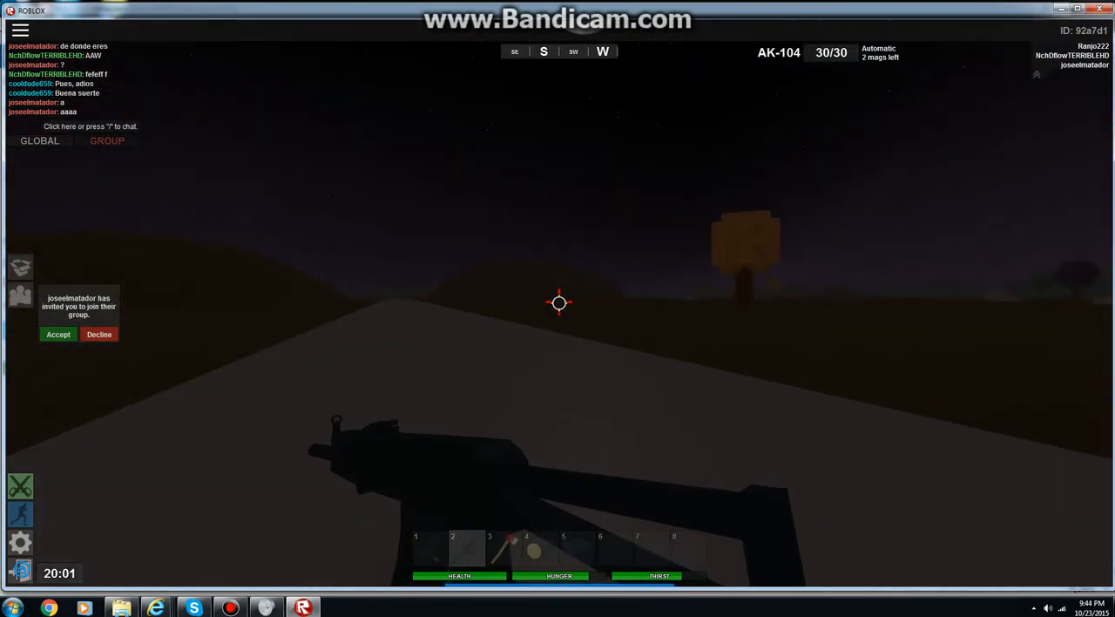
{"action": "scroll", "coordinate": [558, 302], "scroll_direction": "down", "scroll_amount": 3}
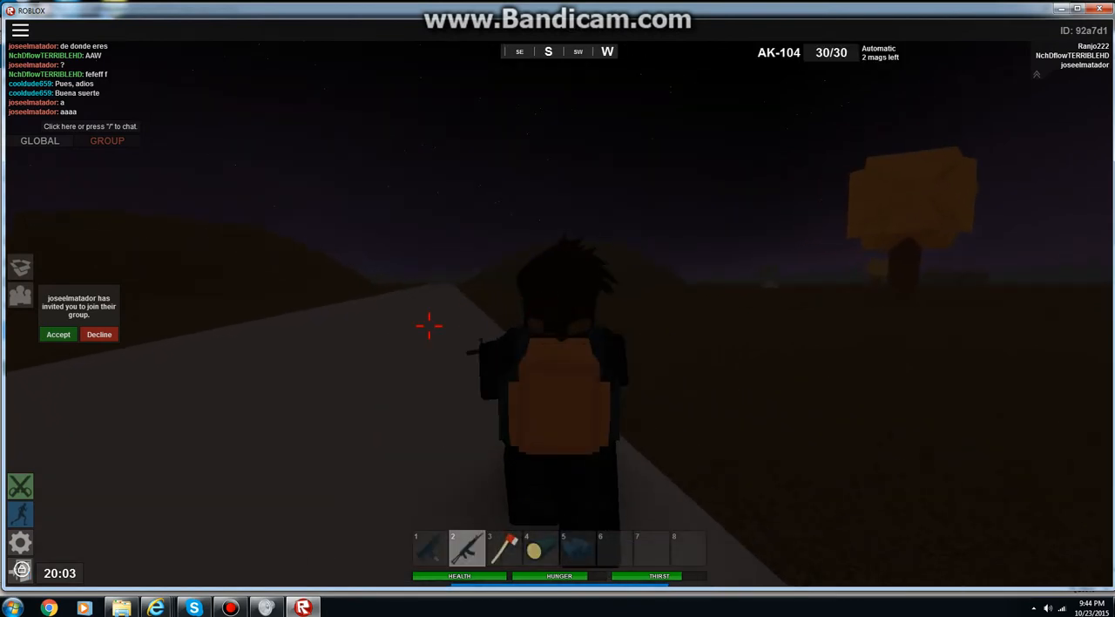
Cross the moonlit plain toward the orange tree and past the white block, rifle ready.
{"action": "key", "text": "w"}
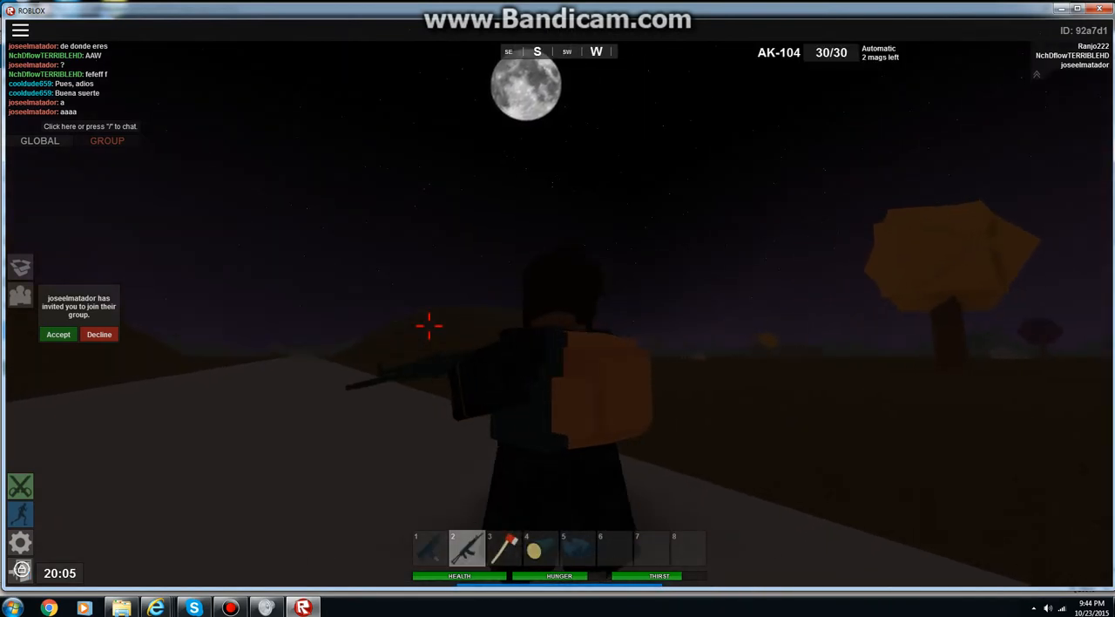
{"action": "key", "text": "w"}
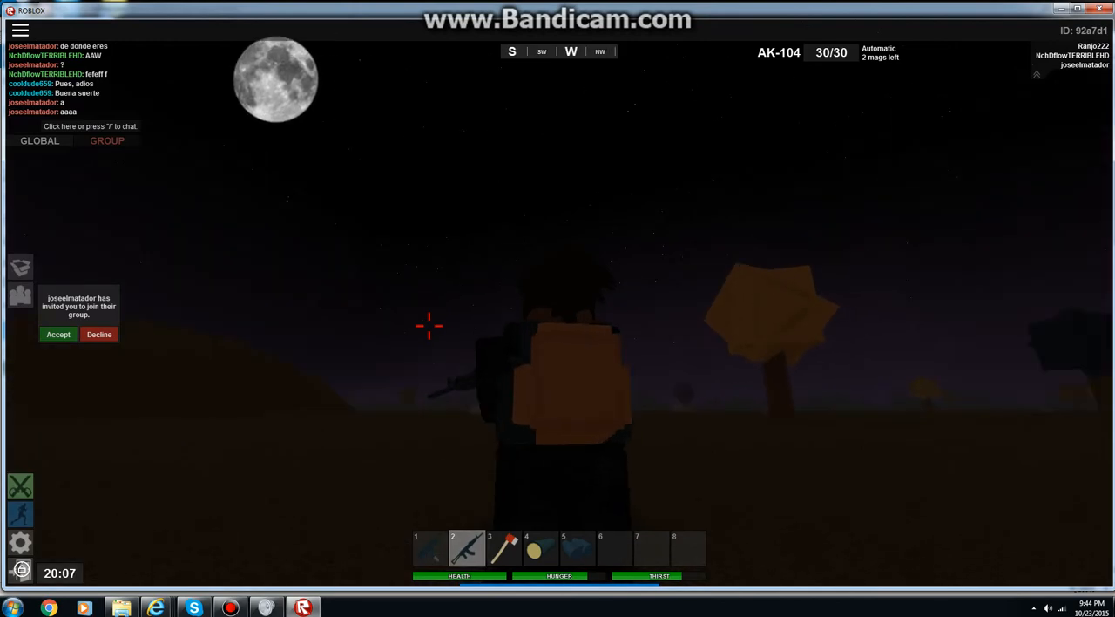
{"action": "scroll", "coordinate": [429, 325], "scroll_direction": "down", "scroll_amount": 2}
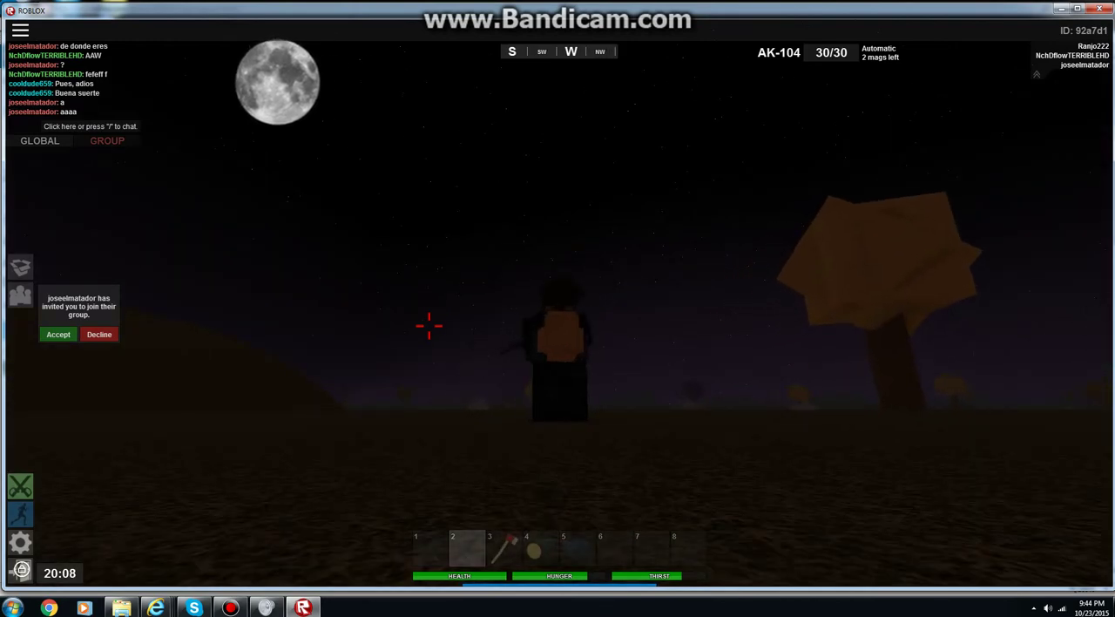
{"action": "key", "text": "w"}
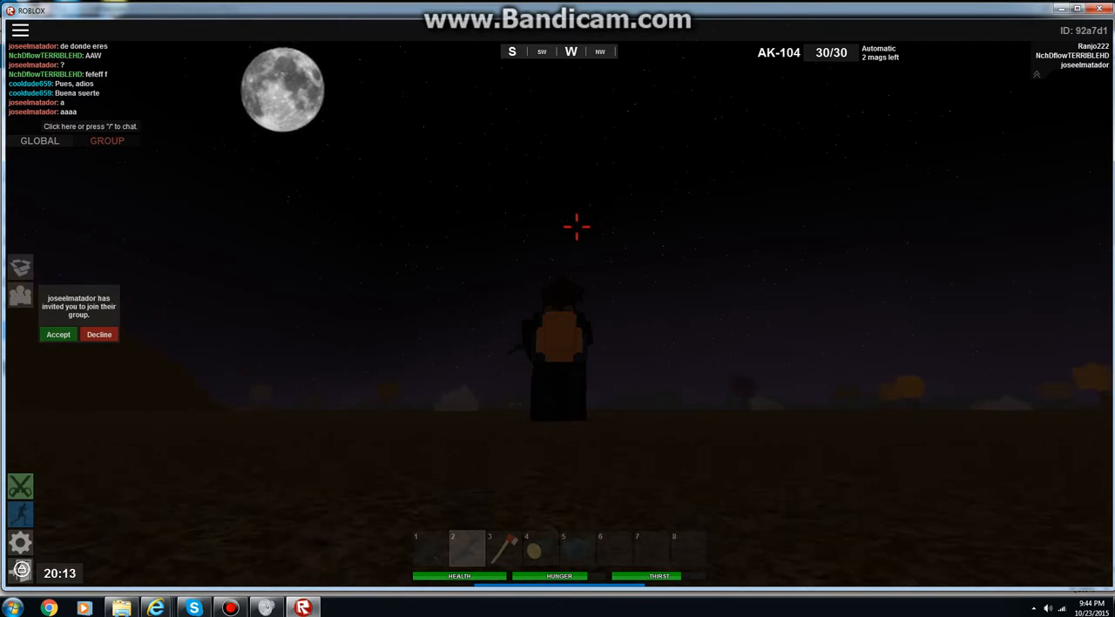
{"action": "key", "text": "w"}
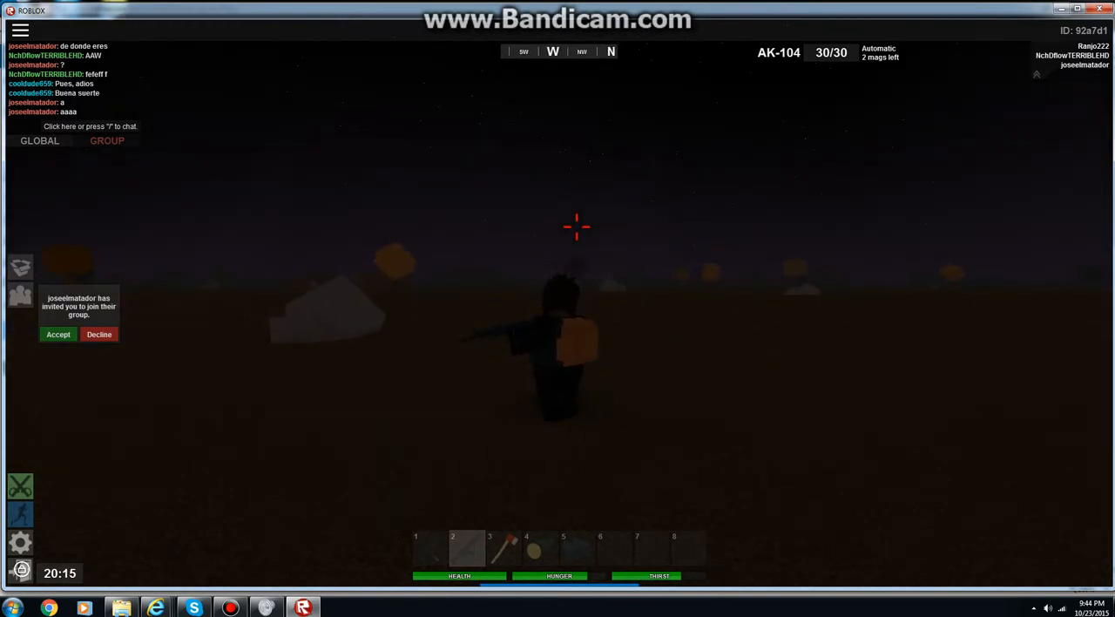
{"action": "key", "text": "w"}
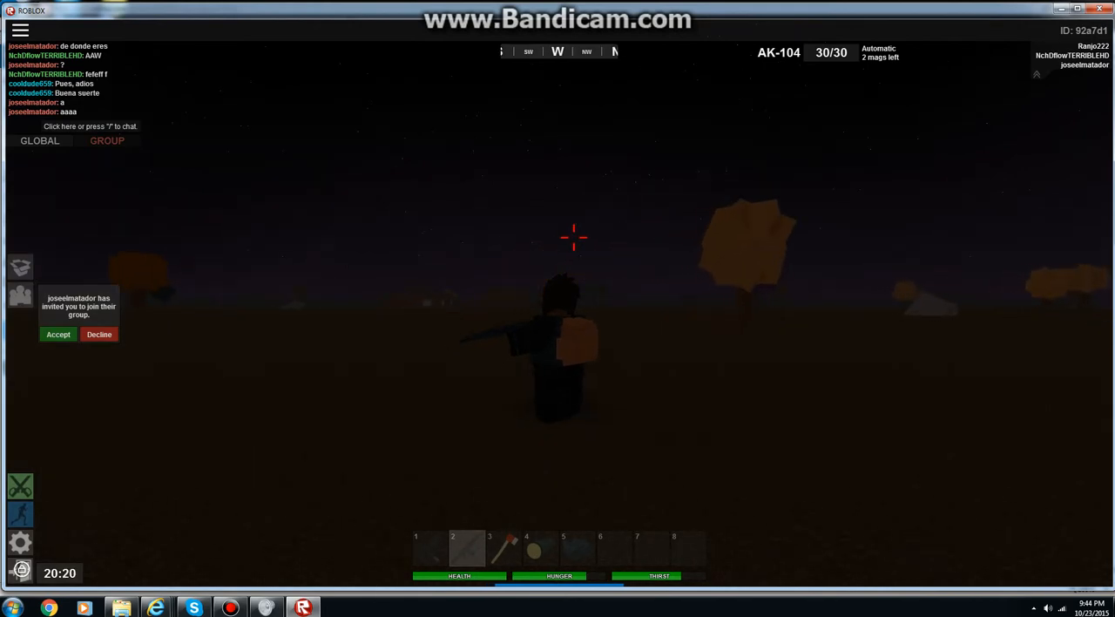
{"action": "left_click_drag", "start_coordinate": [573, 237], "coordinate": [563, 229]}
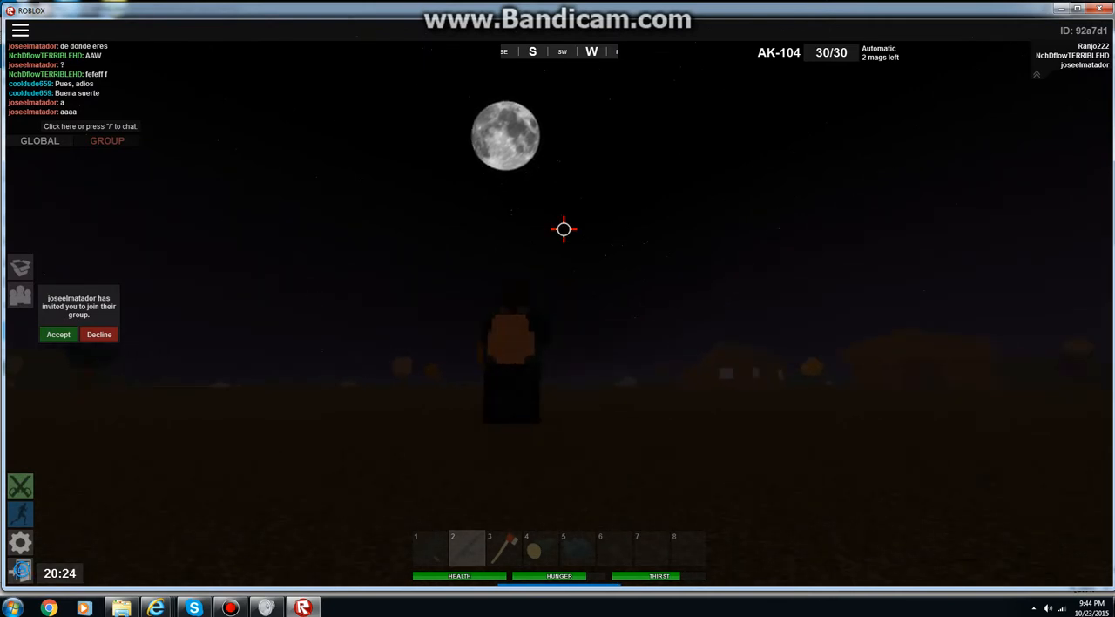
{"action": "key", "text": "2"}
Pass through the nearby house and sprint across the field toward the distant houses.
{"action": "left_click_drag", "start_coordinate": [500, 278], "coordinate": [541, 242]}
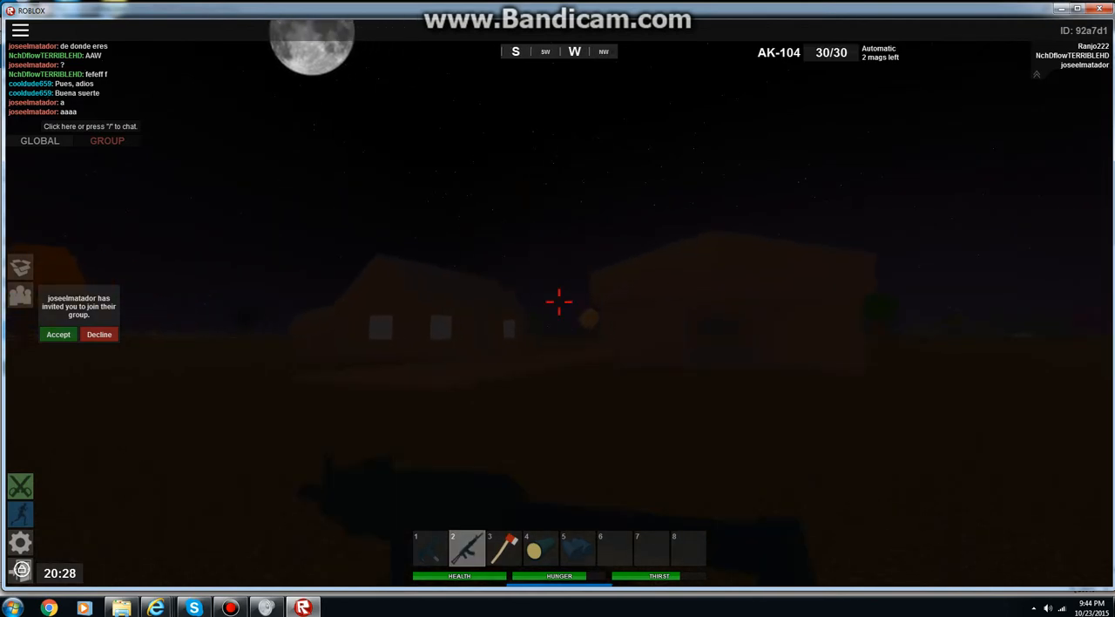
{"action": "key", "text": "w"}
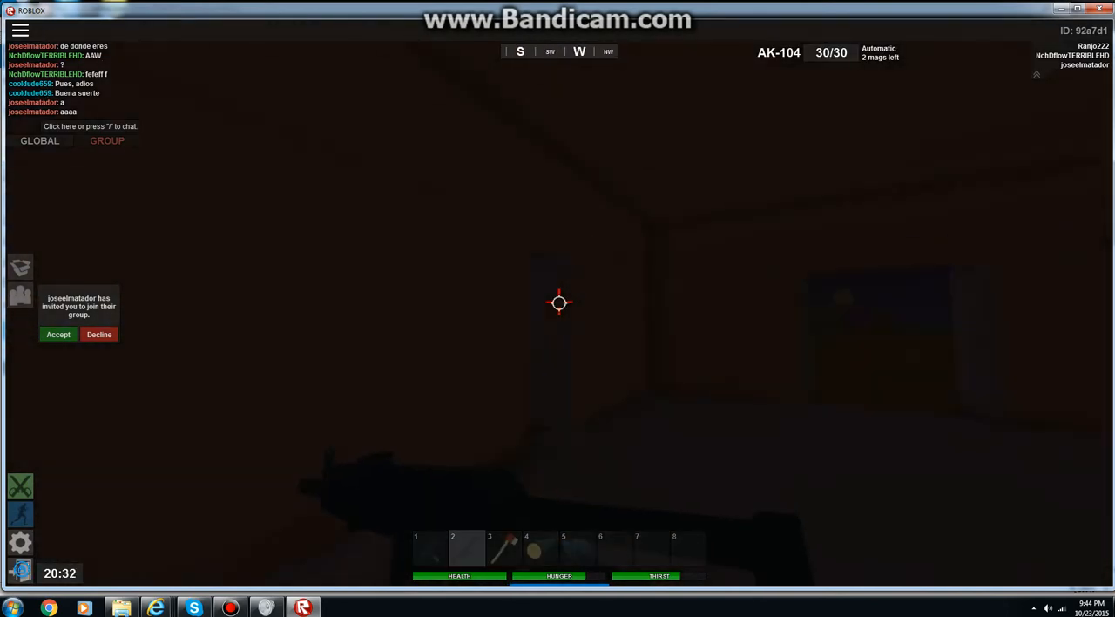
{"action": "key", "text": "w"}
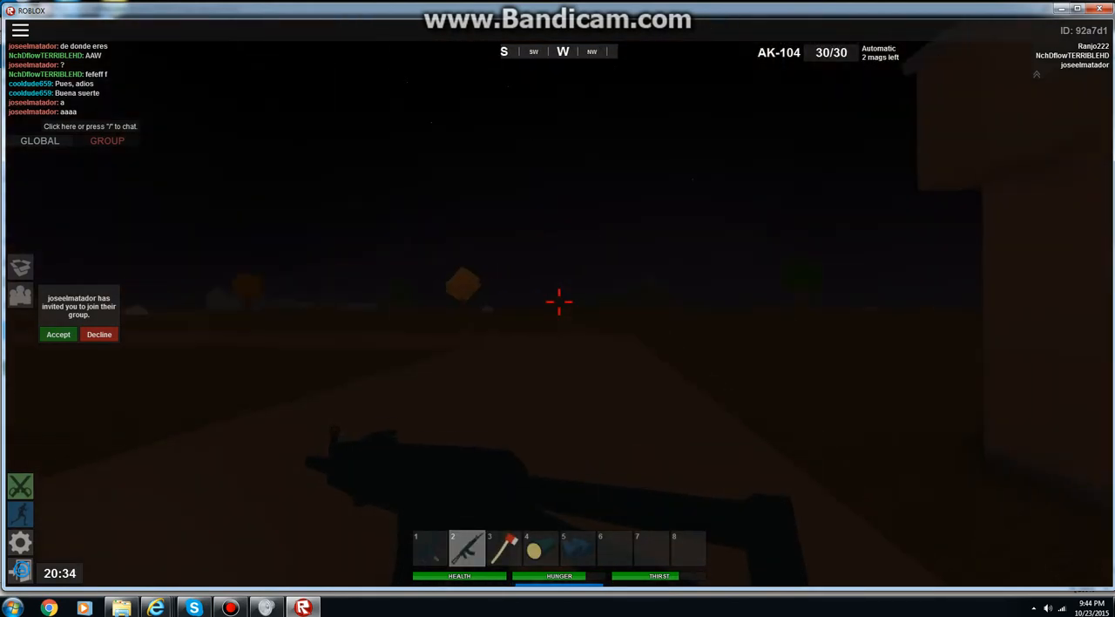
{"action": "scroll", "coordinate": [557, 305], "scroll_direction": "down", "scroll_amount": 2}
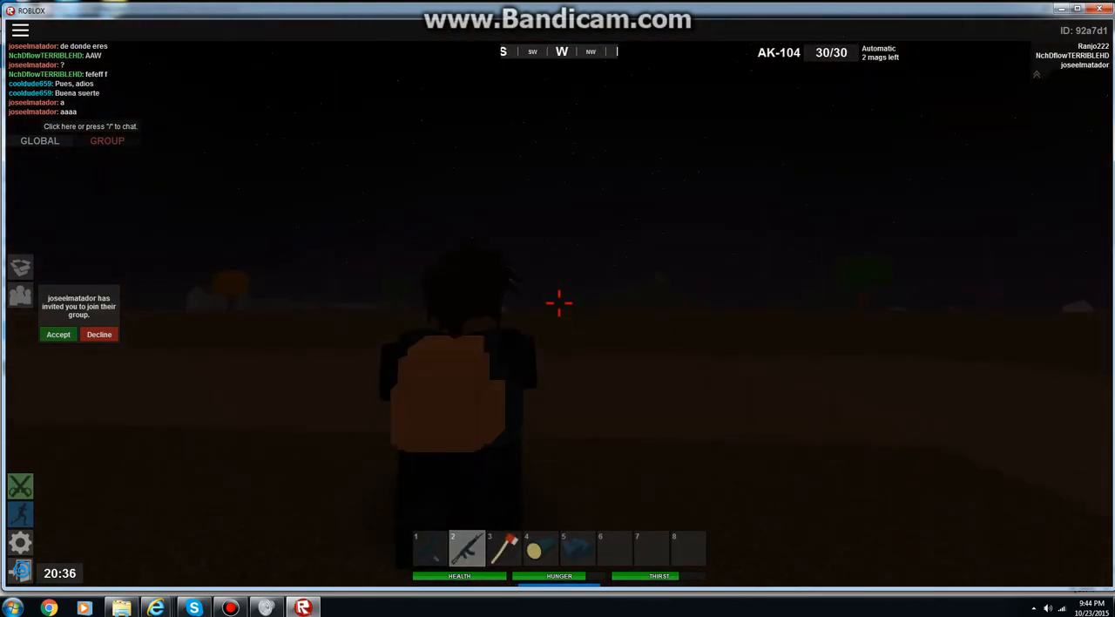
{"action": "scroll", "coordinate": [558, 303], "scroll_direction": "up", "scroll_amount": 2}
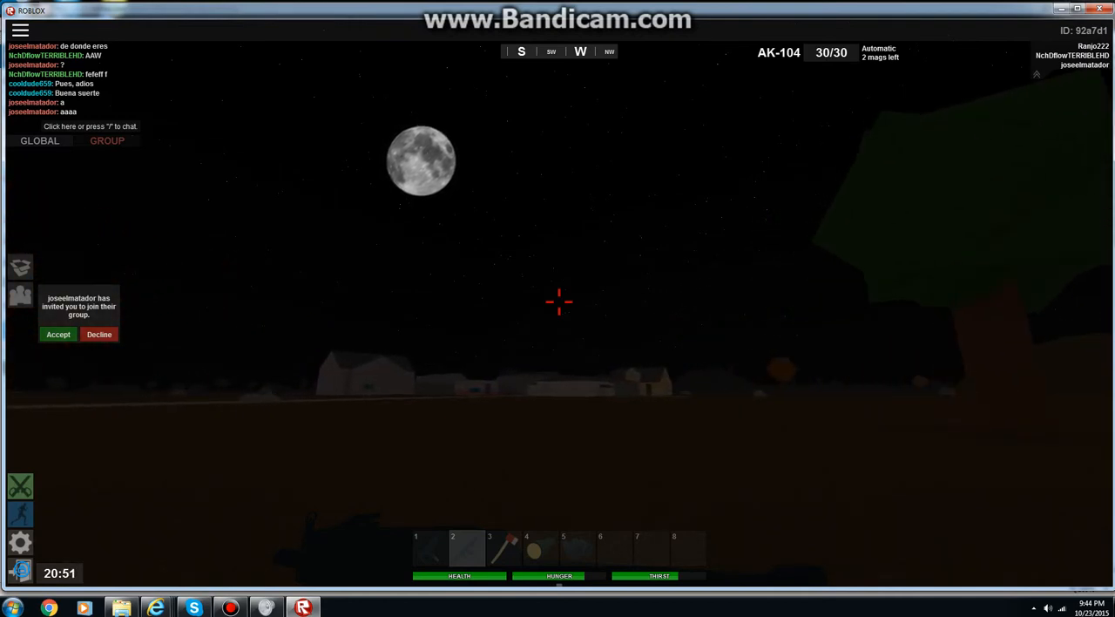
{"action": "key", "text": "shift"}
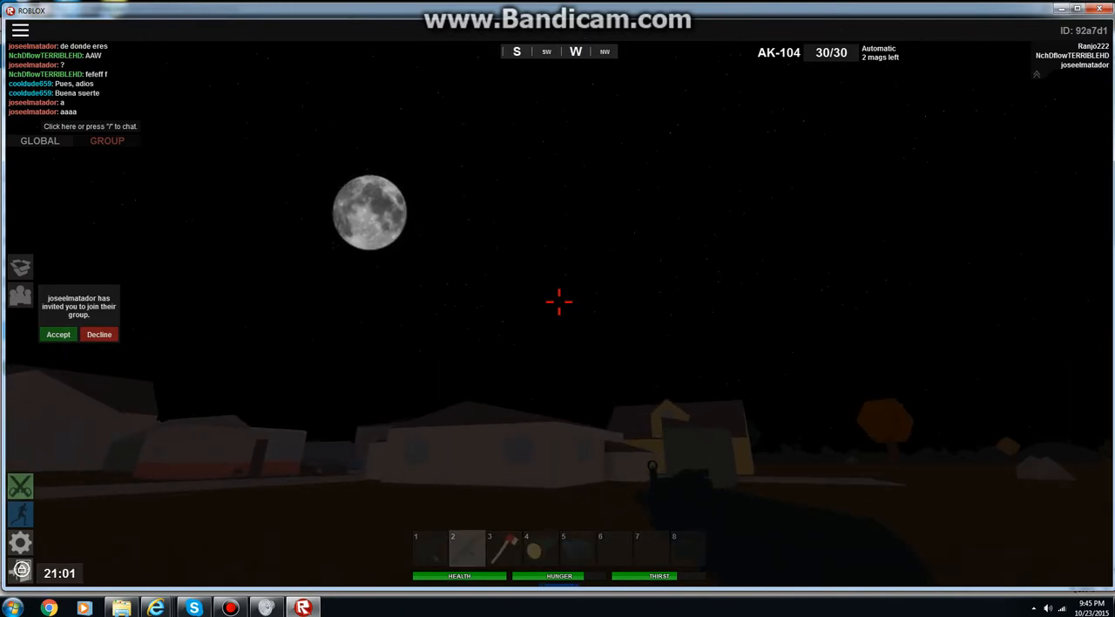
{"action": "scroll", "coordinate": [559, 301], "scroll_direction": "down", "scroll_amount": 2}
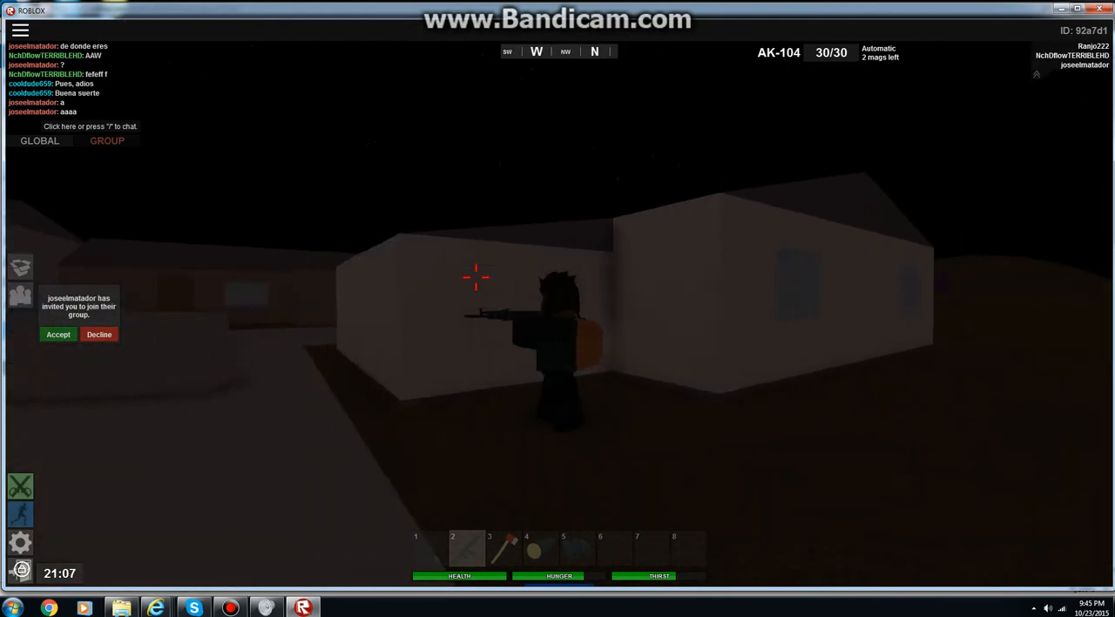
{"action": "scroll", "coordinate": [475, 278], "scroll_direction": "up", "scroll_amount": 2}
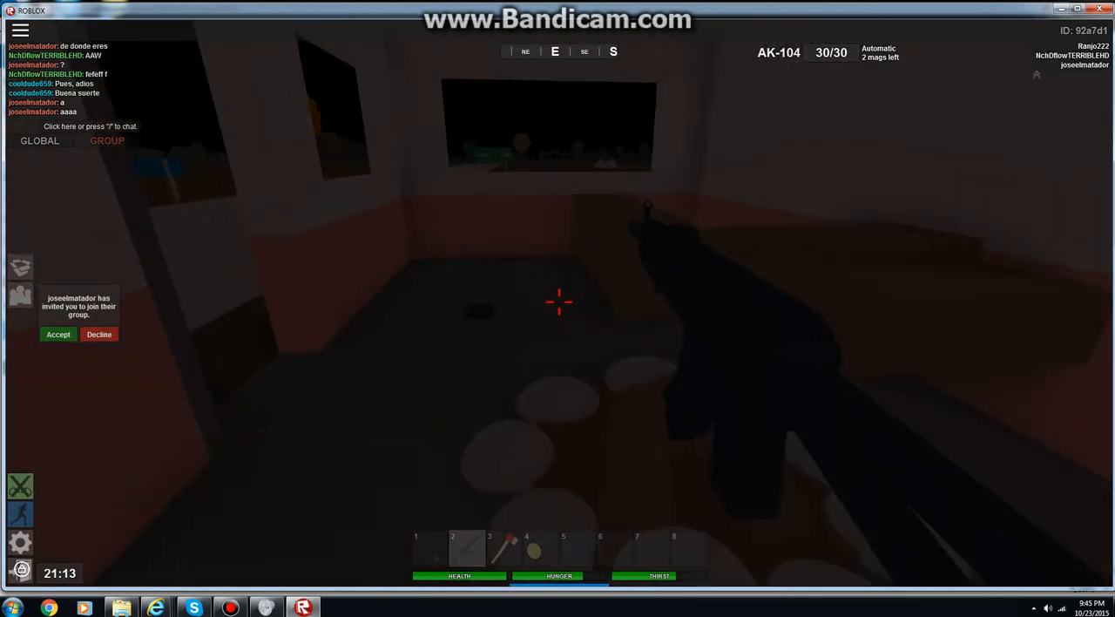
Place and light a campfire inside the house, then equip the AK-104.
{"action": "key", "text": "g"}
{"action": "key", "text": "g"}
{"action": "key", "text": "1"}
{"action": "left_click", "coordinate": [559, 301]}
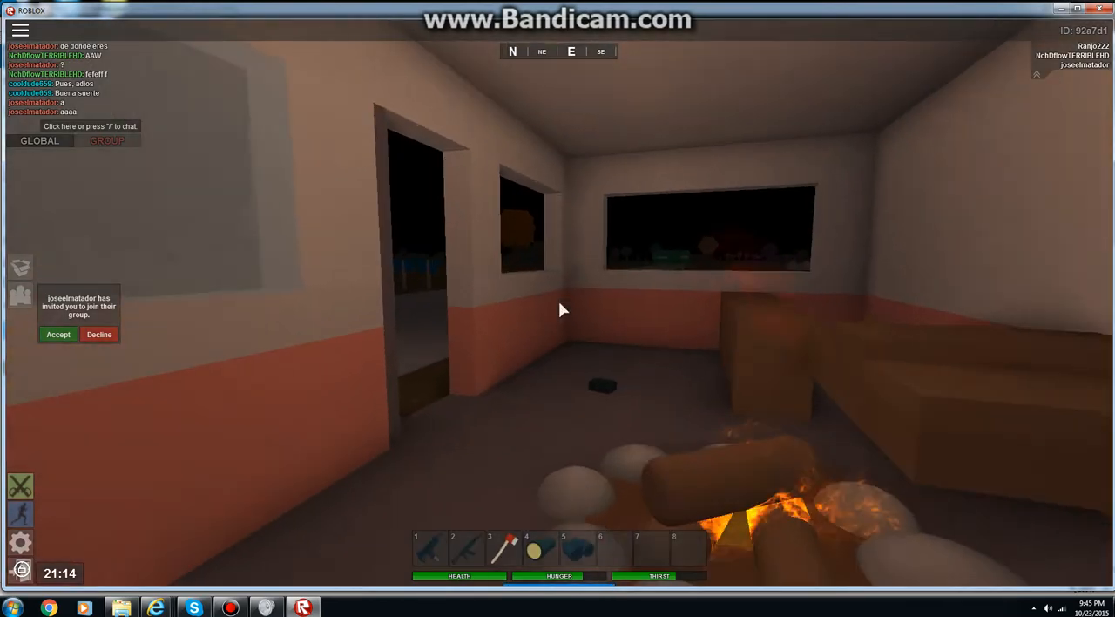
{"action": "key", "text": "2"}
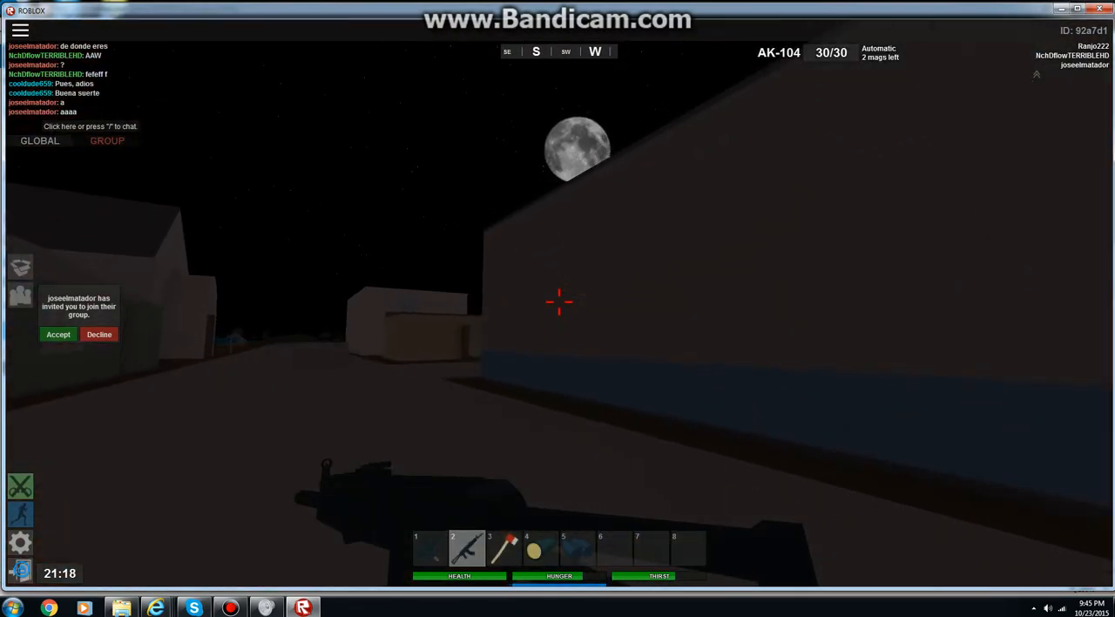
{"action": "scroll", "coordinate": [559, 300], "scroll_direction": "down", "scroll_amount": 3}
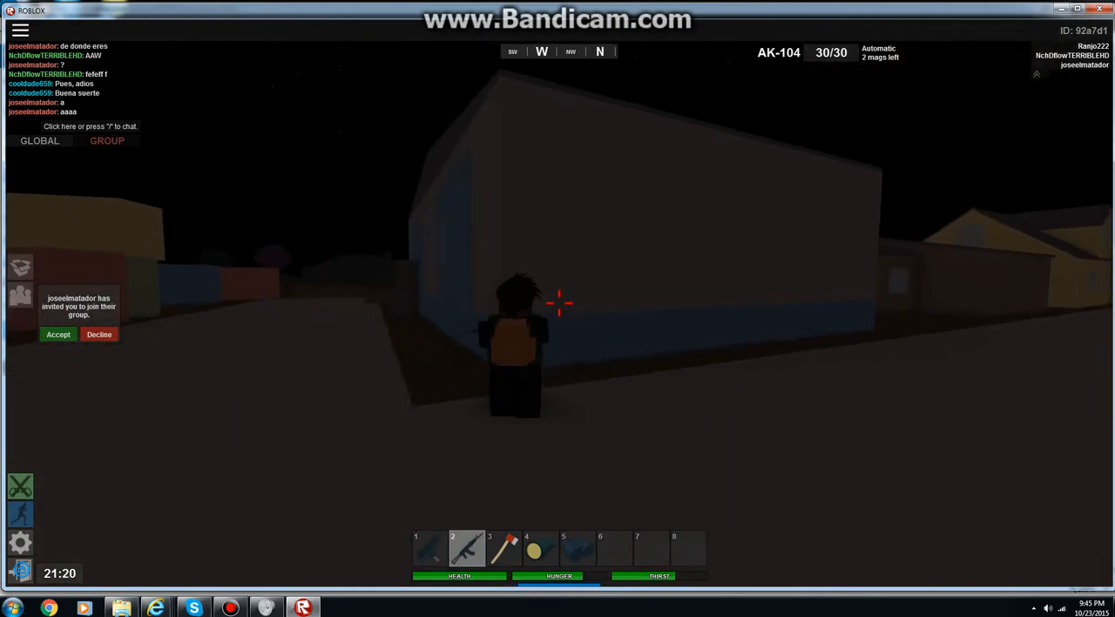
{"action": "scroll", "coordinate": [559, 300], "scroll_direction": "up", "scroll_amount": 3}
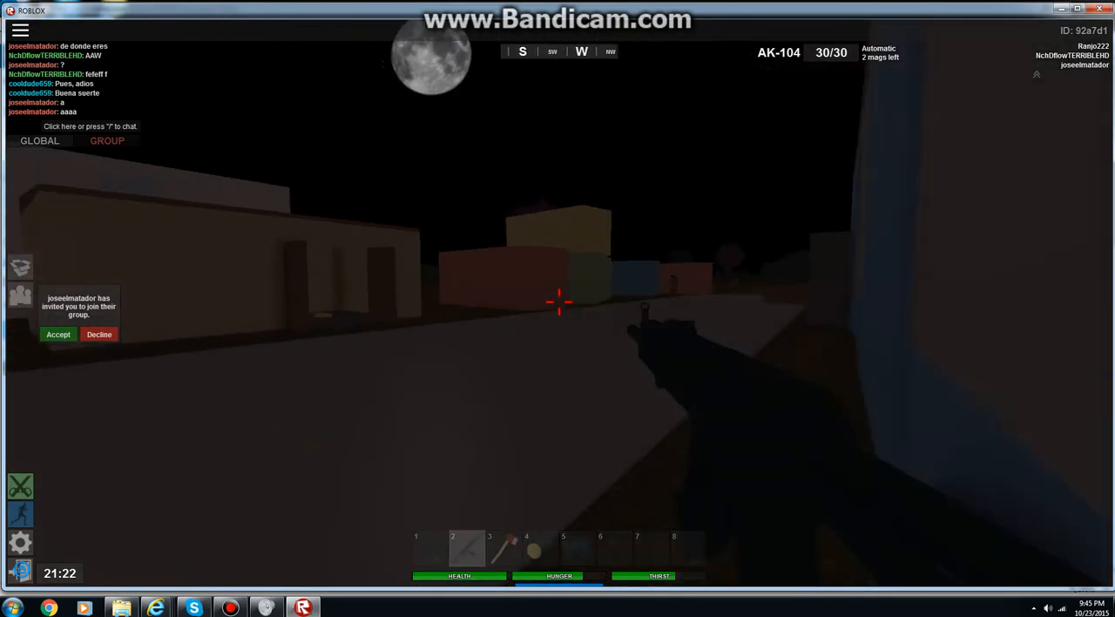
Fight off the skeleton zombie with the spear, then re-equip the AK-104.
{"action": "key", "text": "3"}
{"action": "right_click", "coordinate": [558, 309]}
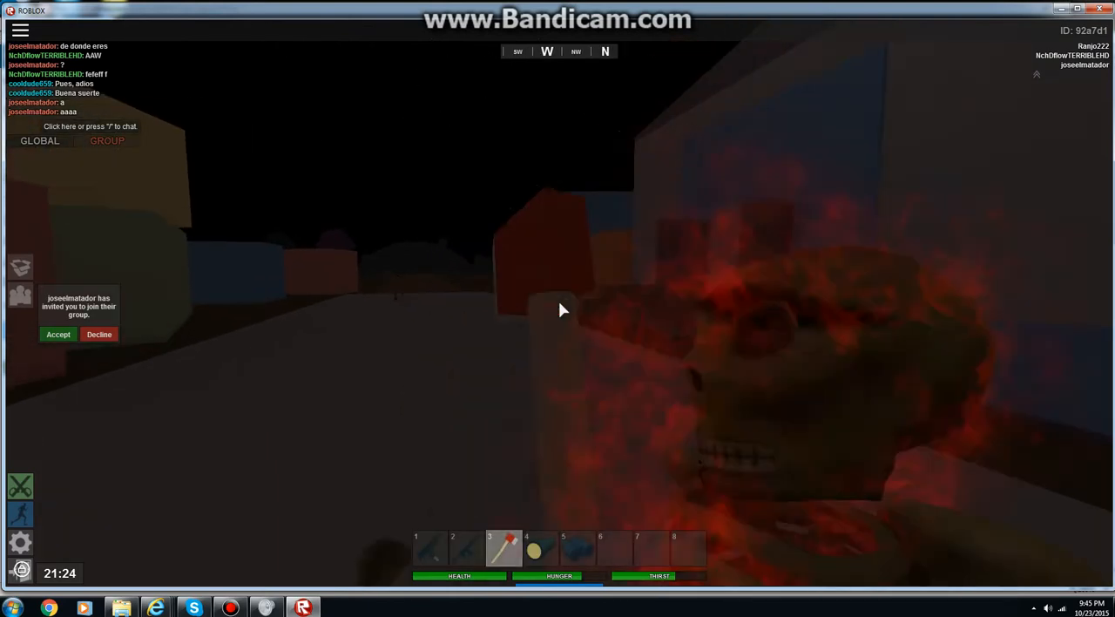
{"action": "left_click", "coordinate": [558, 303]}
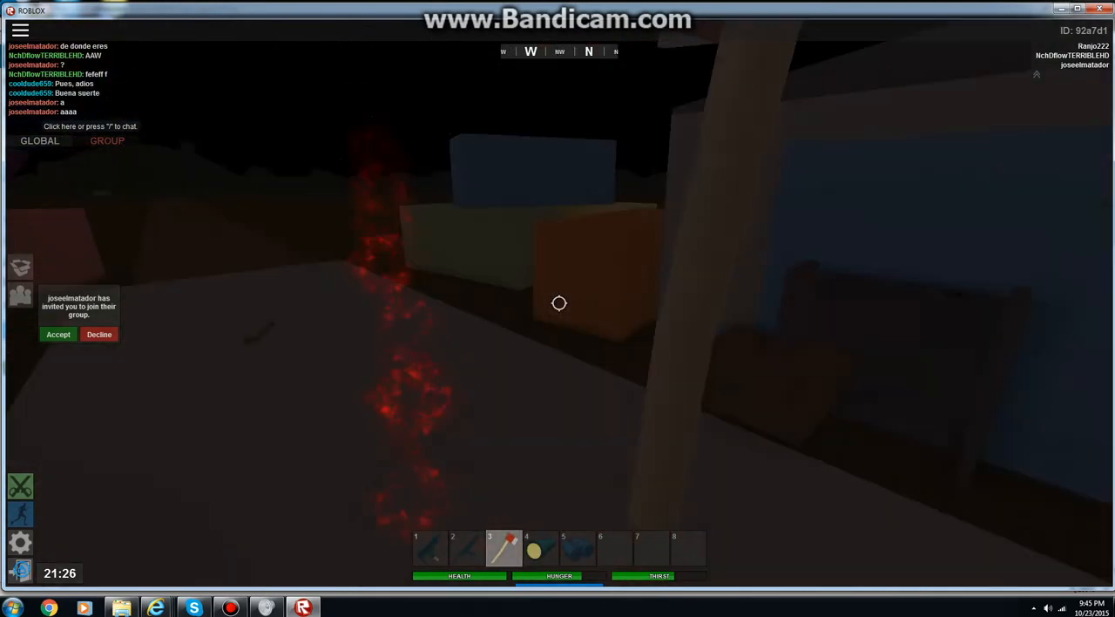
{"action": "key", "text": "2"}
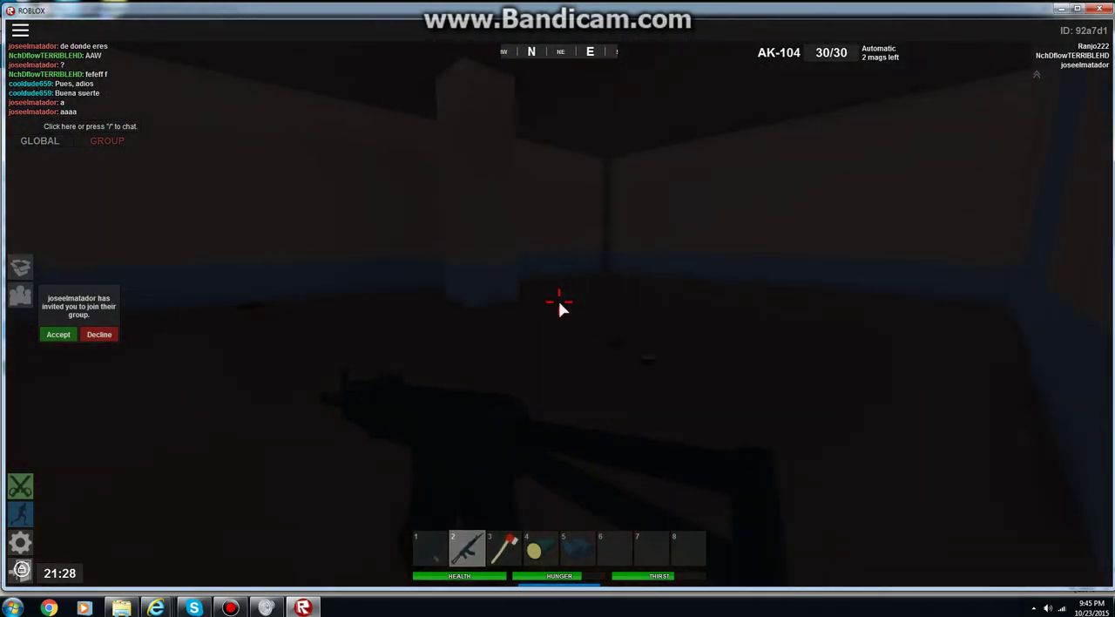
Look around the dark room, check the inventory and walk back outside among the houses.
{"action": "right_click", "coordinate": [559, 300]}
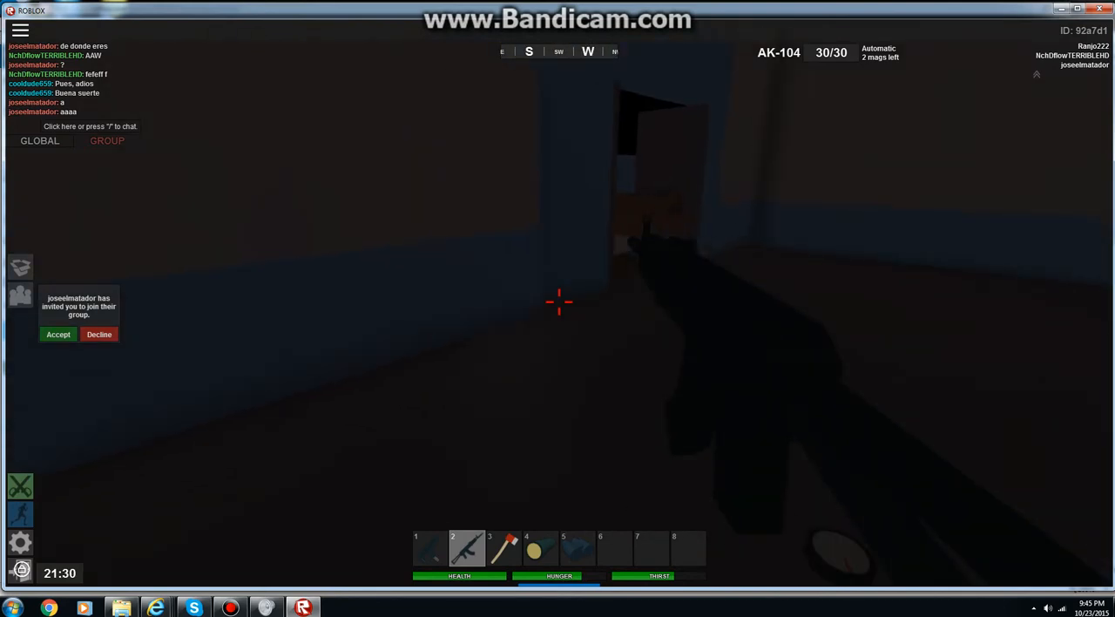
{"action": "key", "text": "g"}
{"action": "key", "text": "g"}
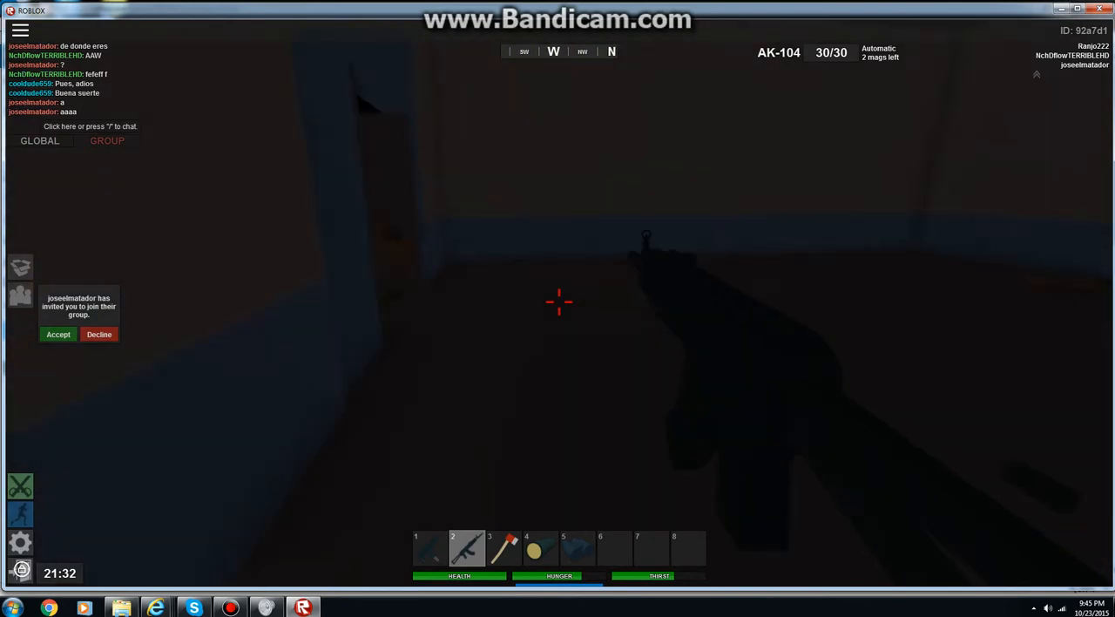
{"action": "key", "text": "w"}
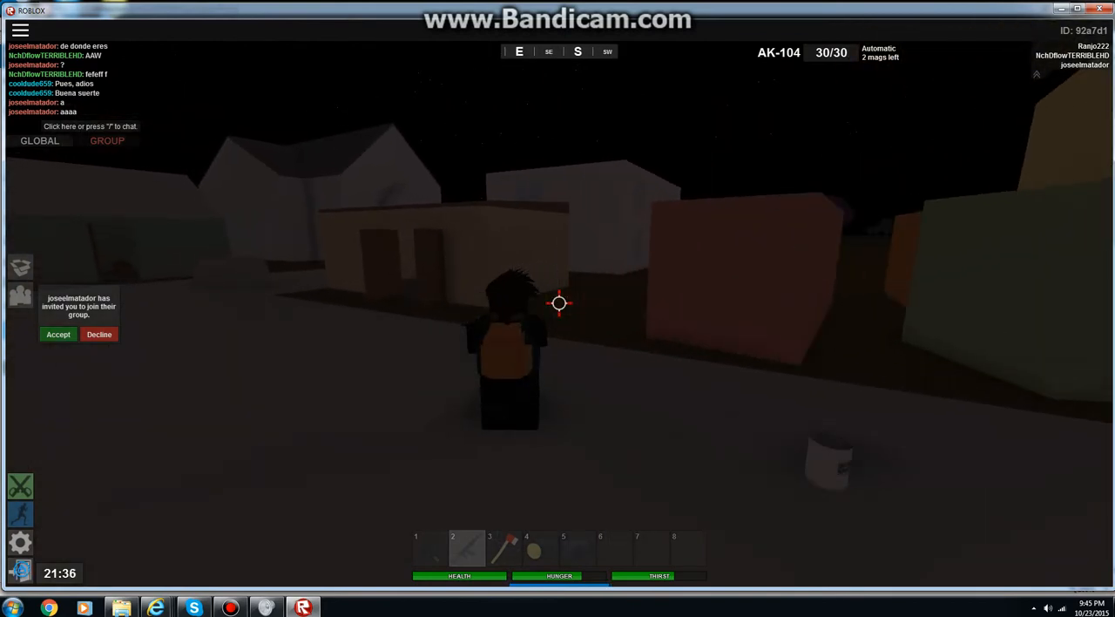
{"action": "scroll", "coordinate": [558, 302], "scroll_direction": "up", "scroll_amount": 5}
Move through the next houses, passing the Survival Pack, and enter the dark building.
{"action": "key", "text": "w"}
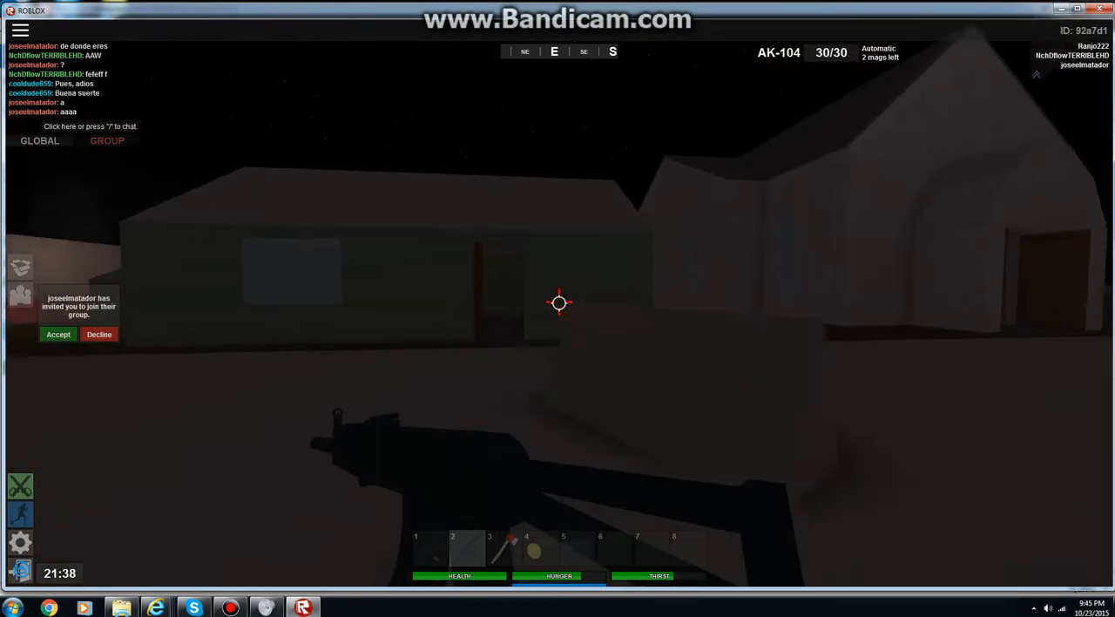
{"action": "key", "text": "w"}
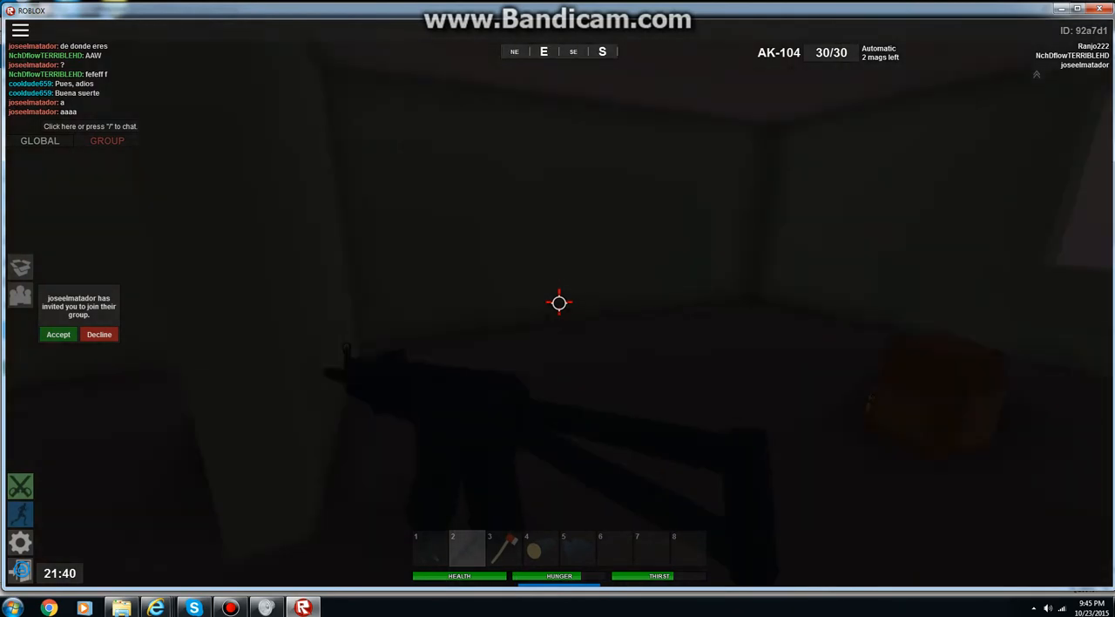
{"action": "key", "text": "1"}
{"action": "key", "text": "2"}
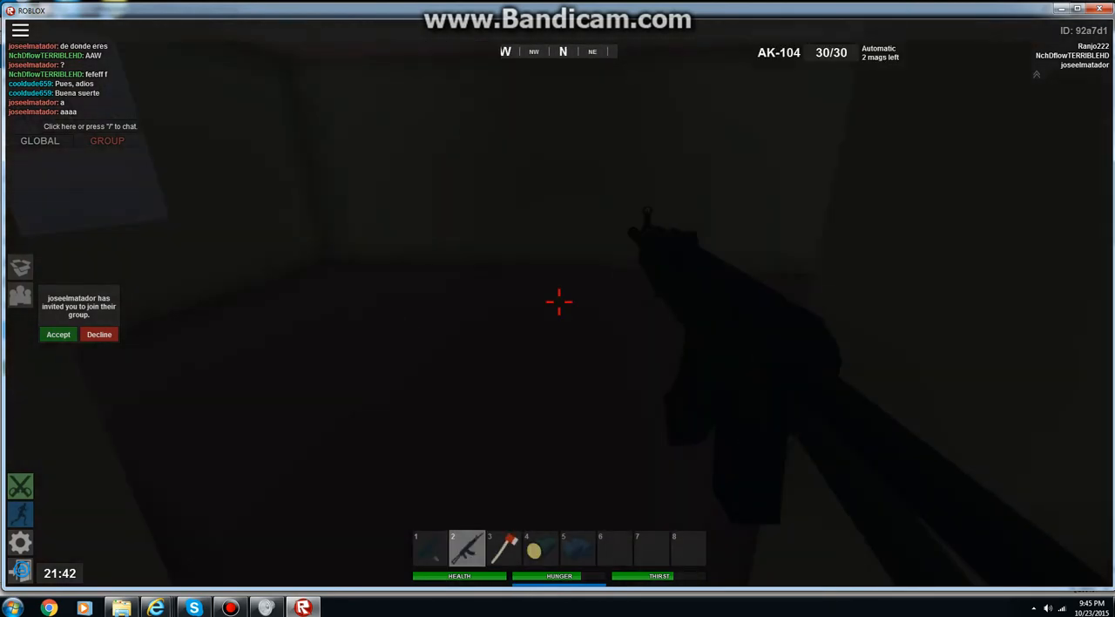
{"action": "key", "text": "w"}
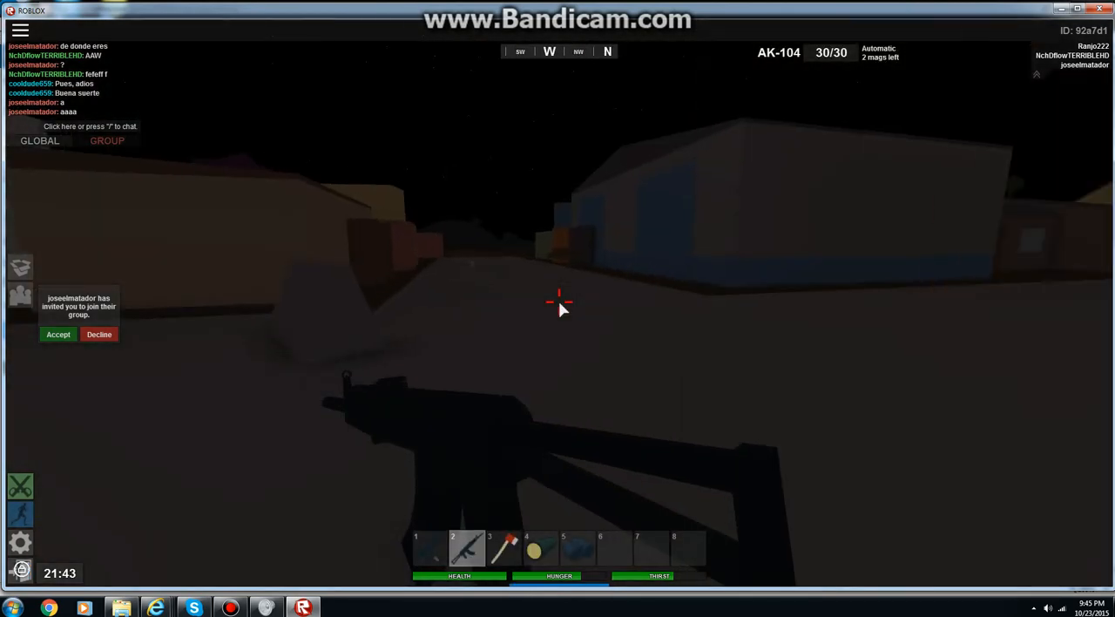
{"action": "key", "text": "w"}
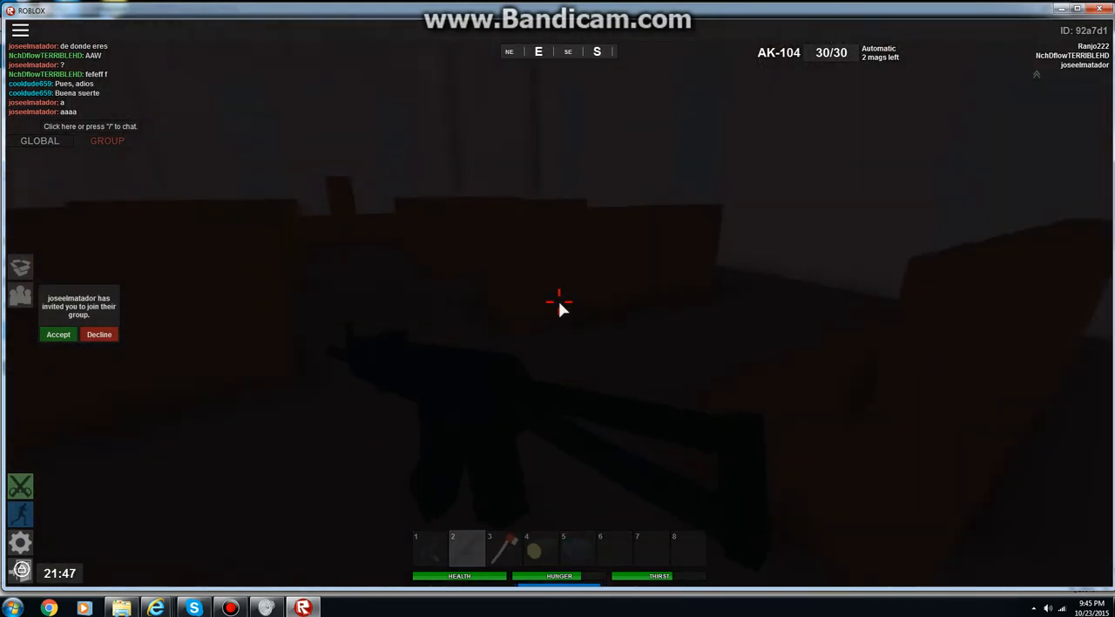
{"action": "scroll", "coordinate": [558, 300], "scroll_direction": "down", "scroll_amount": 3}
{"action": "key", "text": "a"}
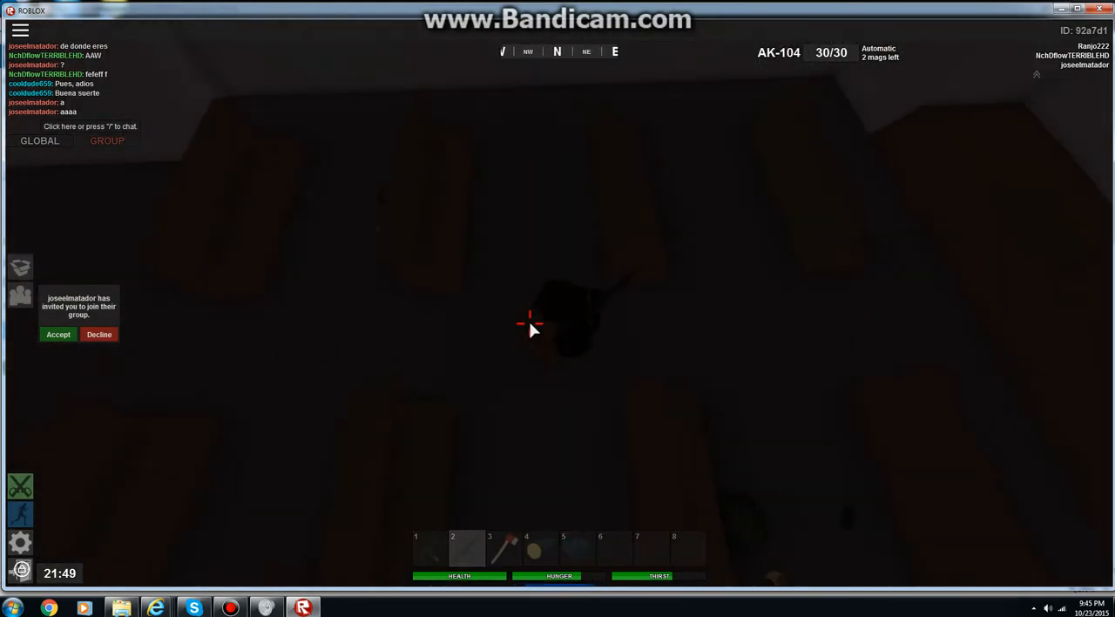
{"action": "scroll", "coordinate": [558, 301], "scroll_direction": "up", "scroll_amount": 3}
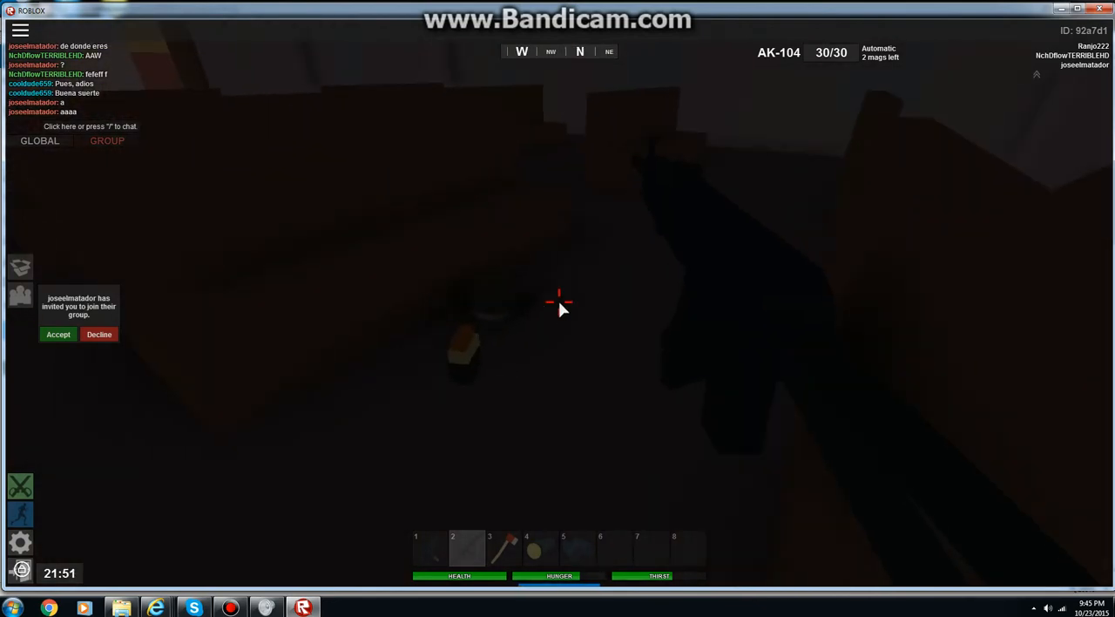
Check the cowboy hat's options in the inventory, close it and re-equip the AK-104.
{"action": "key", "text": "2"}
{"action": "key", "text": "Tab"}
{"action": "left_click", "coordinate": [549, 388]}
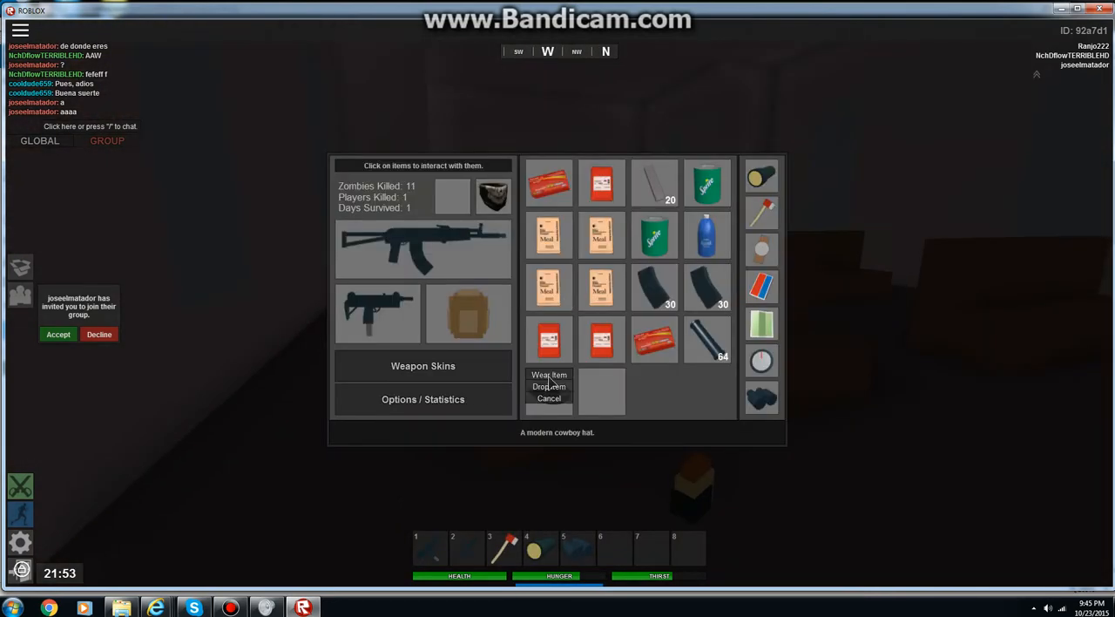
{"action": "key", "text": "Tab"}
{"action": "key", "text": "2"}
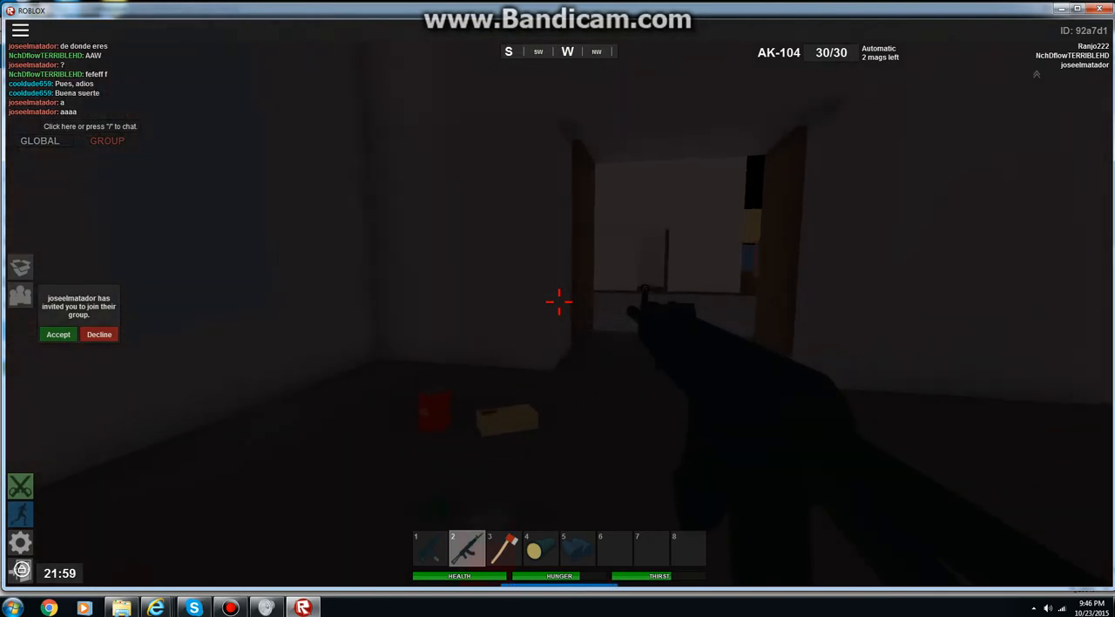
Pick up the cola can, holster the rifle and head out to the open field facing the moon.
{"action": "left_click", "coordinate": [559, 301]}
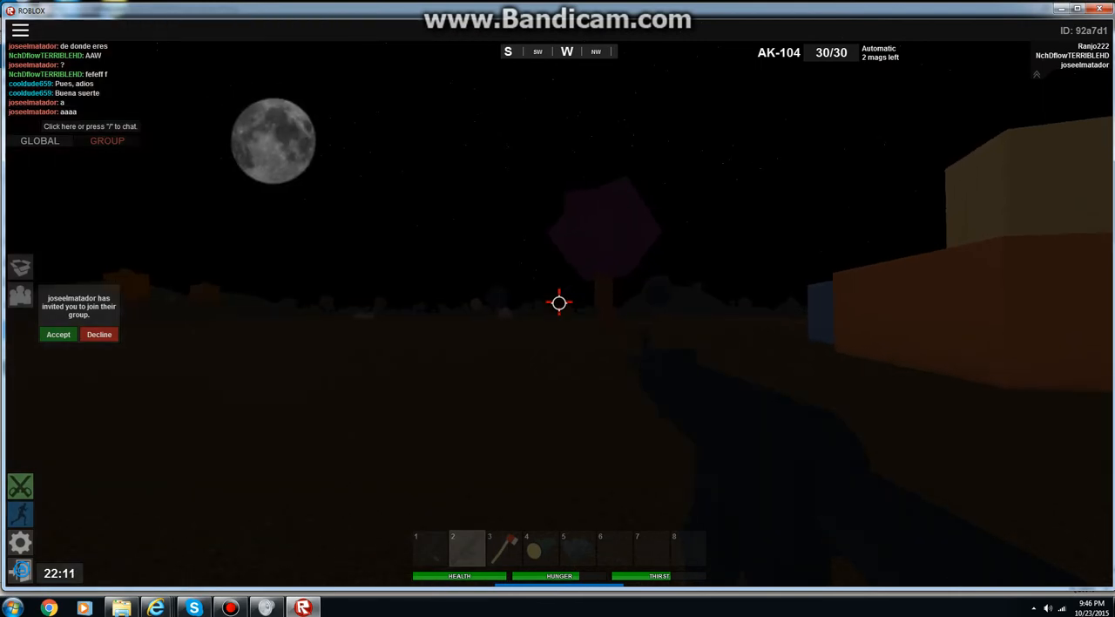
{"action": "key", "text": "2"}
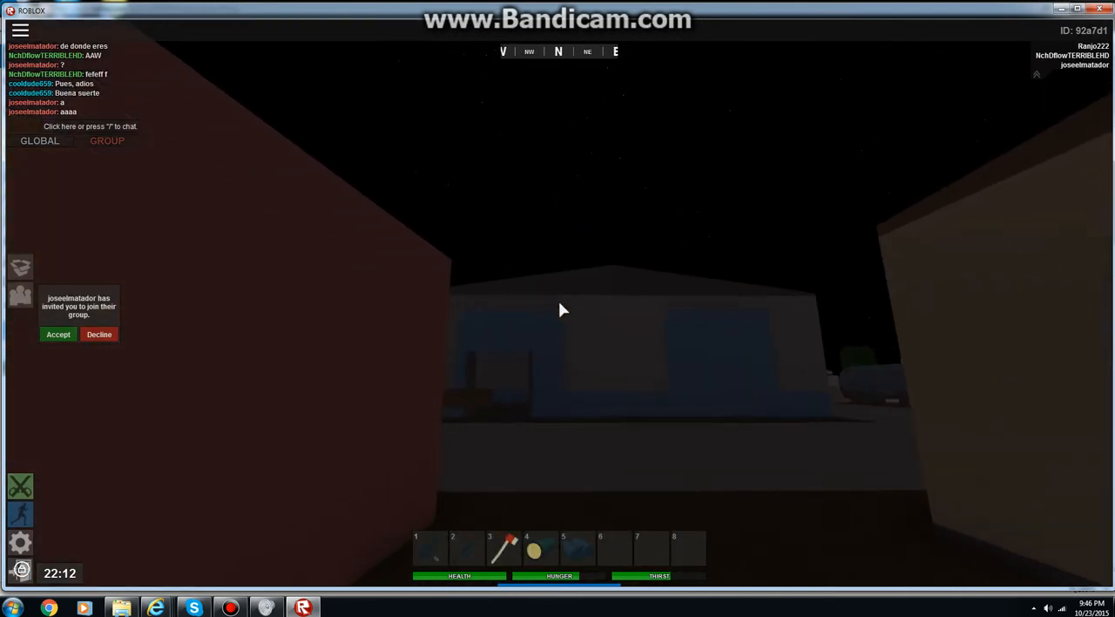
{"action": "key", "text": "2"}
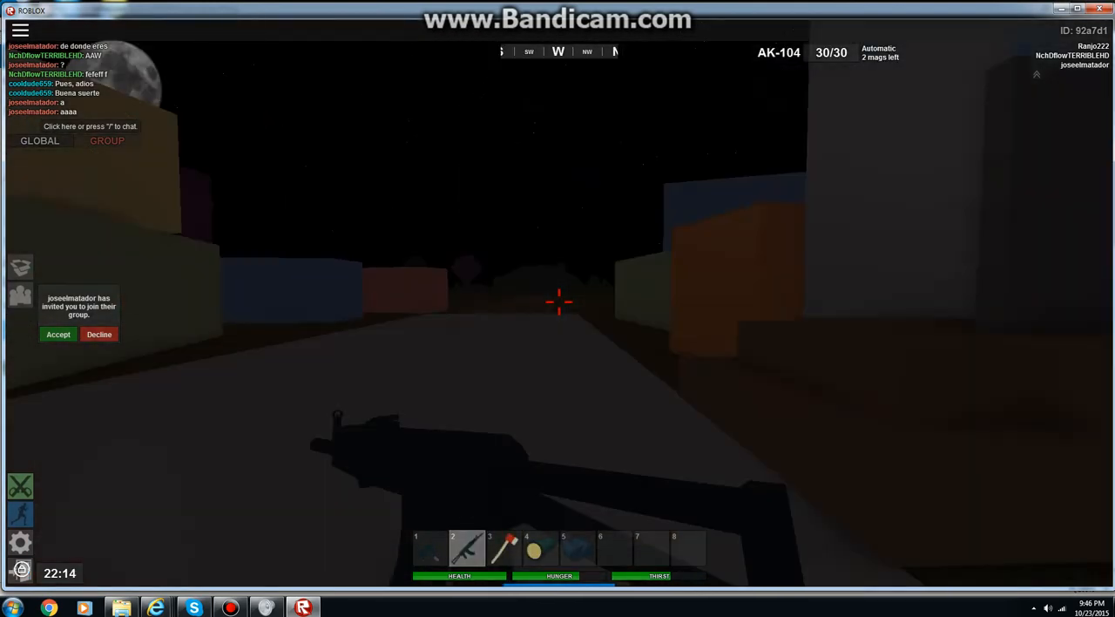
{"action": "key", "text": "2"}
{"action": "key", "text": "2"}
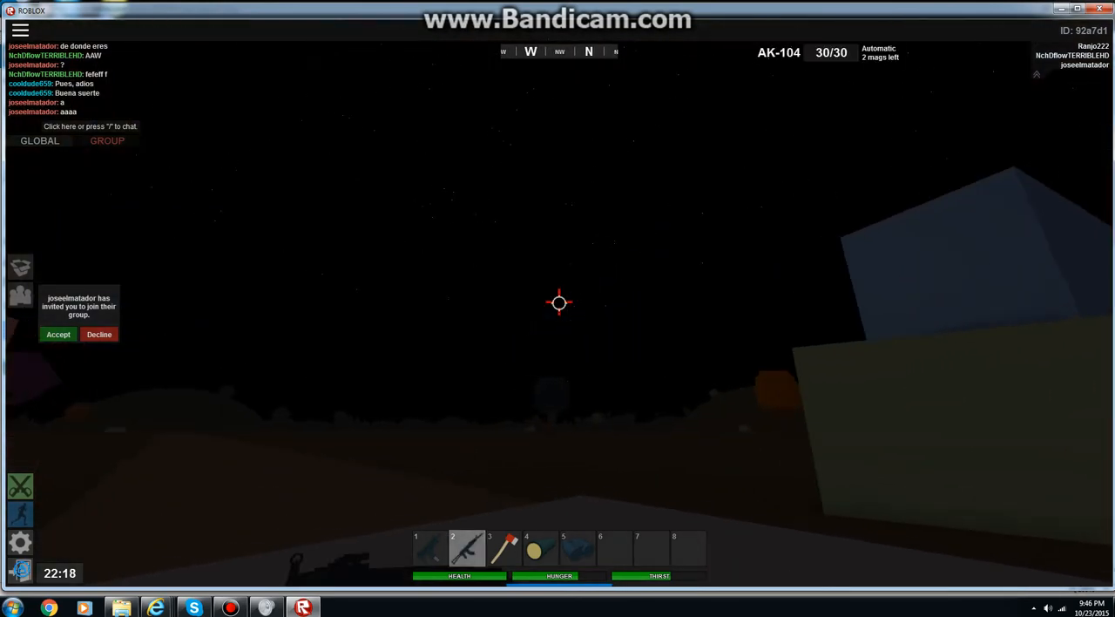
{"action": "key", "text": "a"}
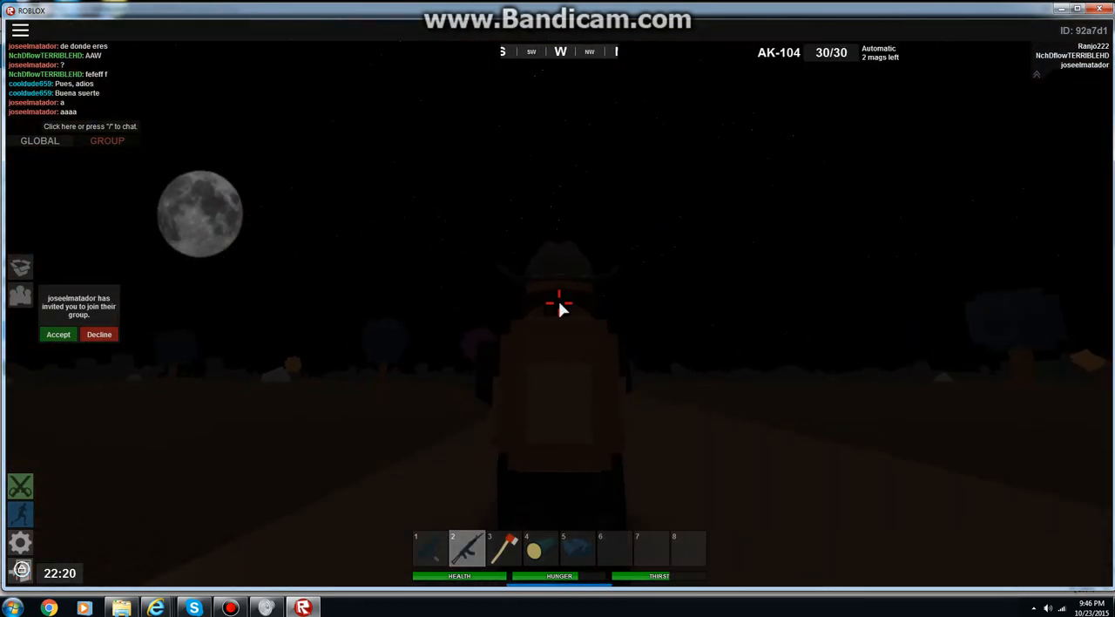